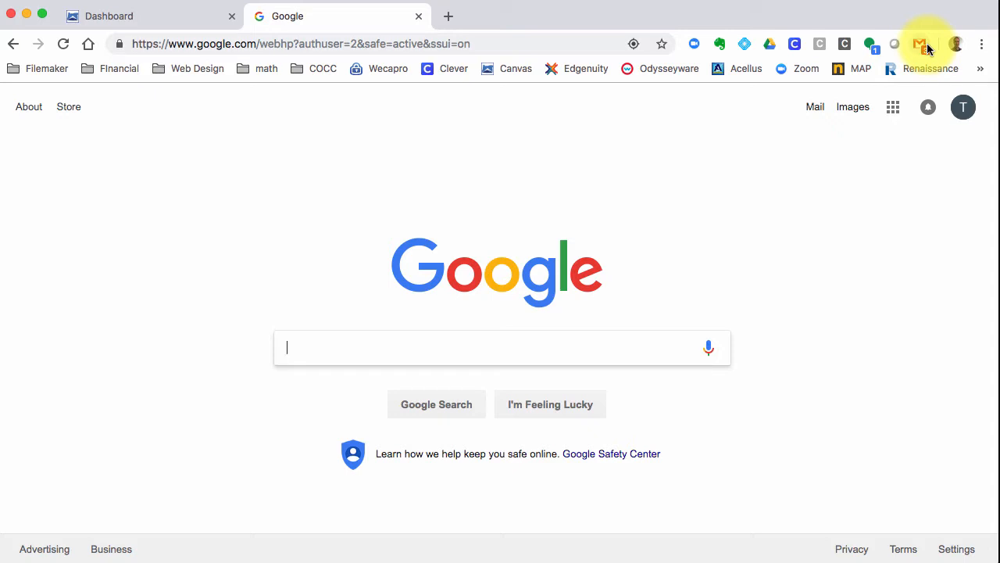
- Open Gmail, read the unread Edgenuity progress report email, and return to the inbox
left_click(814, 108)
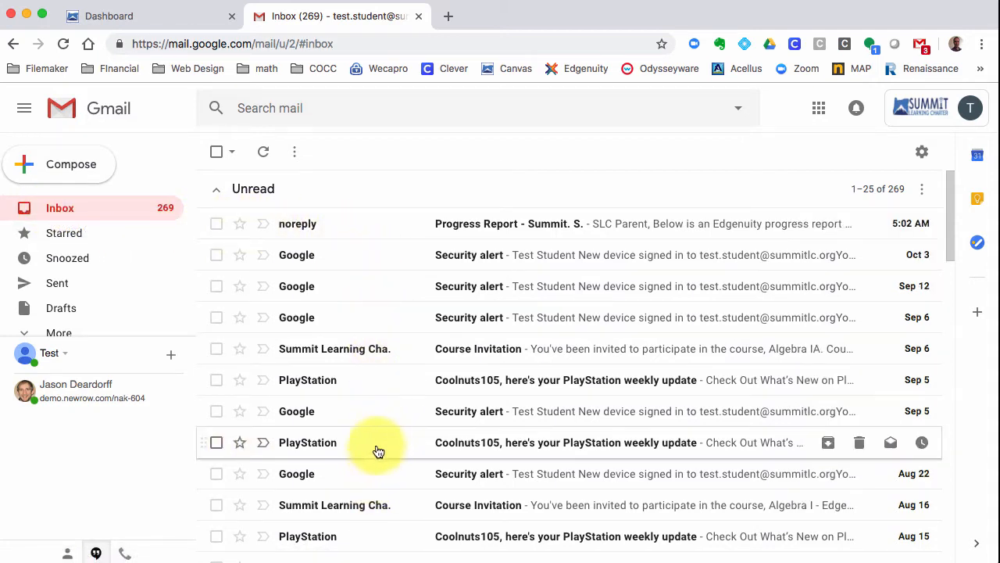
left_click(374, 230)
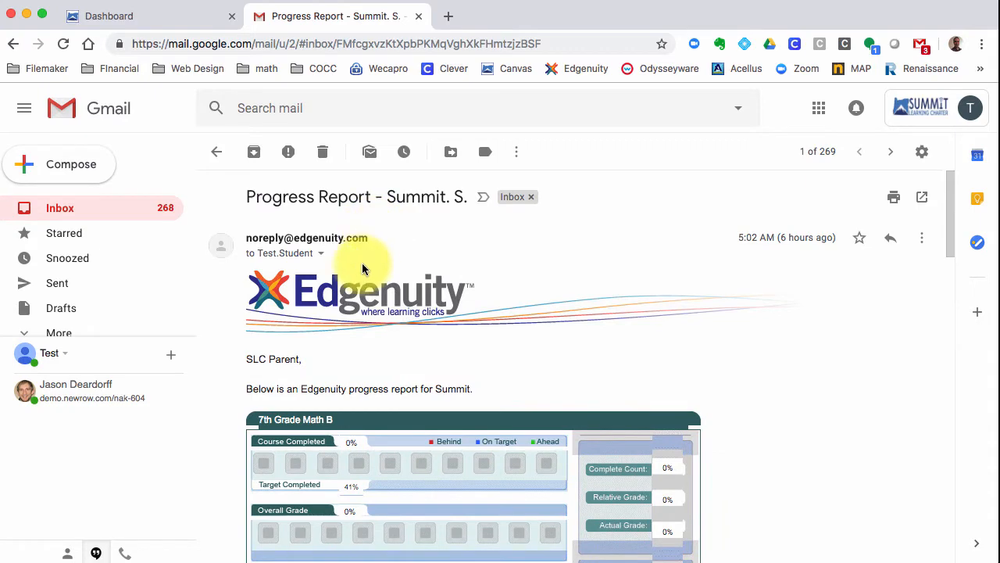
scroll(362, 262, "down", 4)
scroll(362, 262, "up", 5)
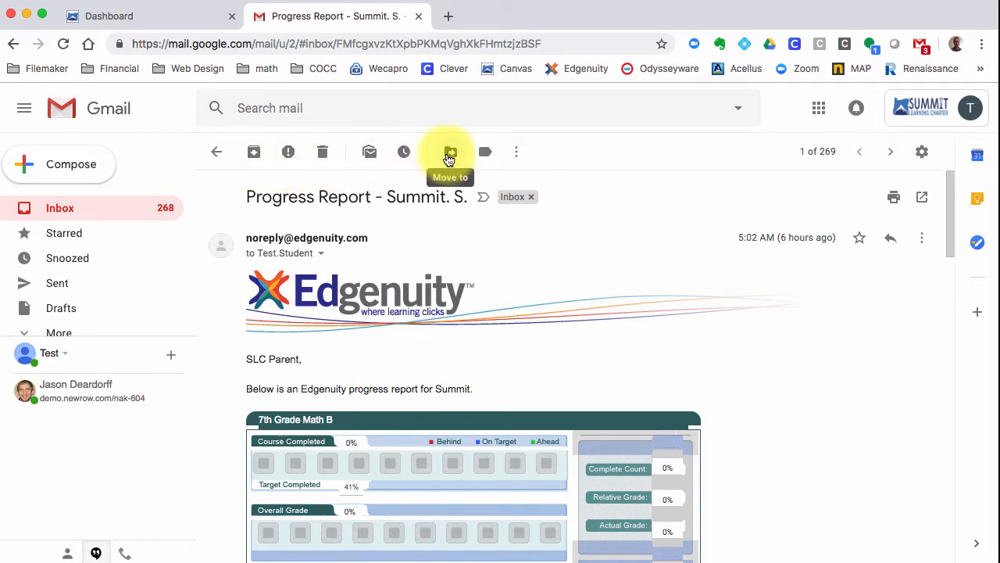
left_click(221, 155)
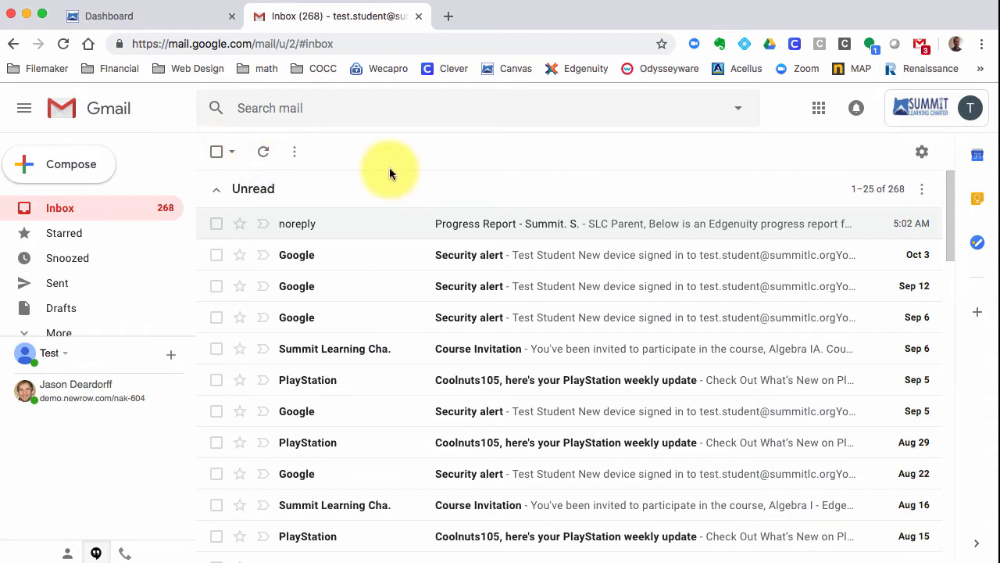
- Open a blank new message, look over its recipient, subject, body and attachment options, and close it
left_click(64, 173)
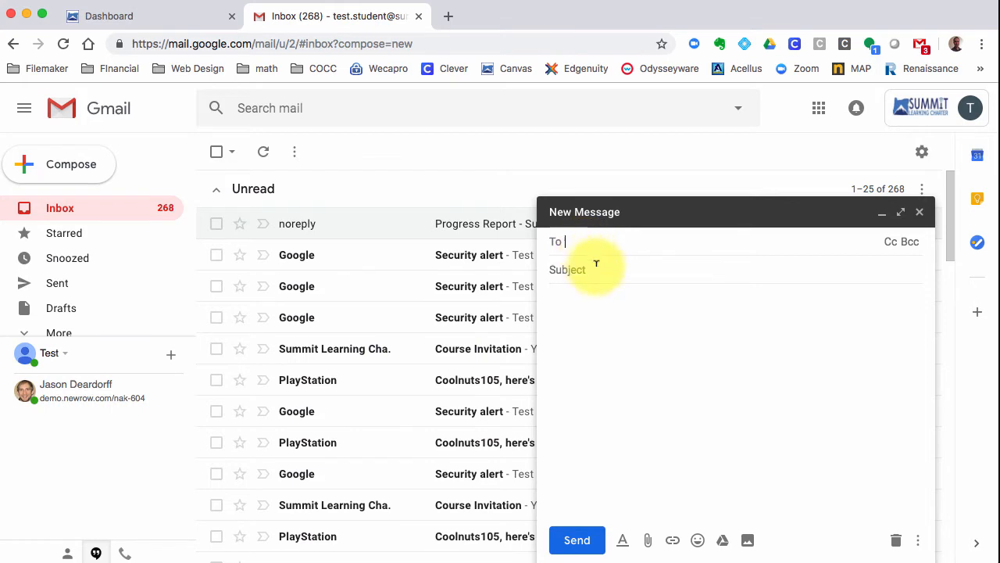
left_click(597, 265)
left_click(598, 305)
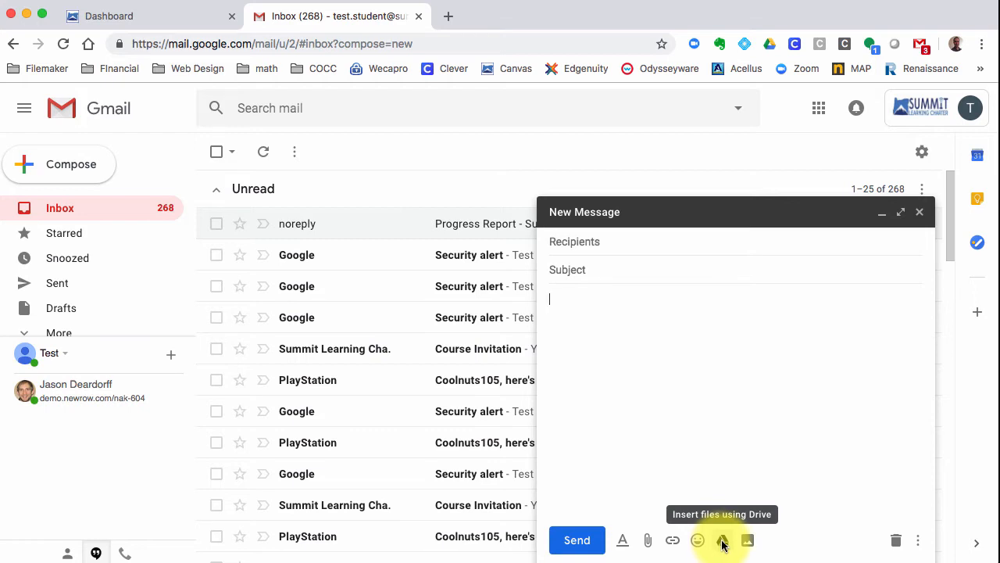
left_click(920, 212)
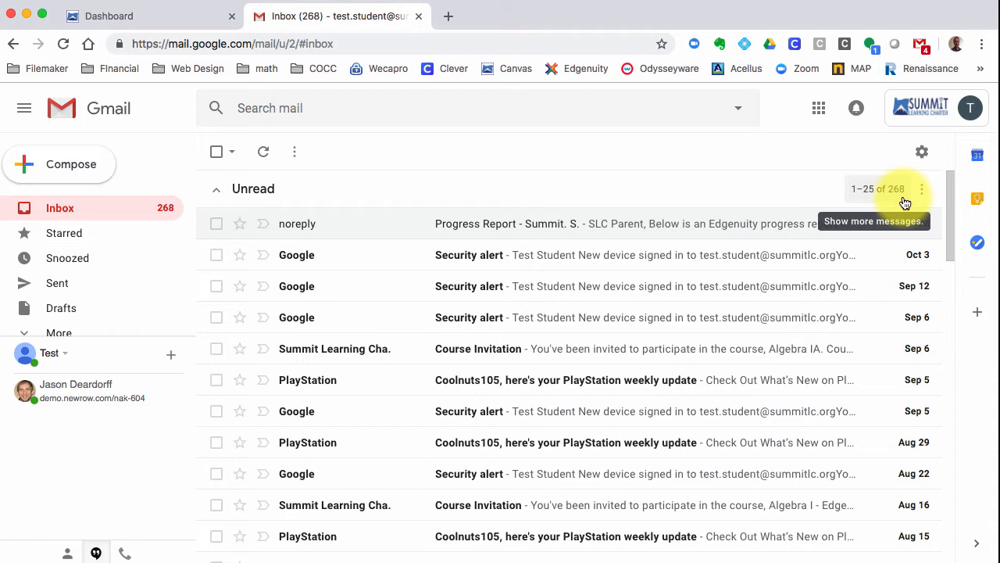
- Switch to Google Calendar and dismiss the notice about its new design
left_click(819, 112)
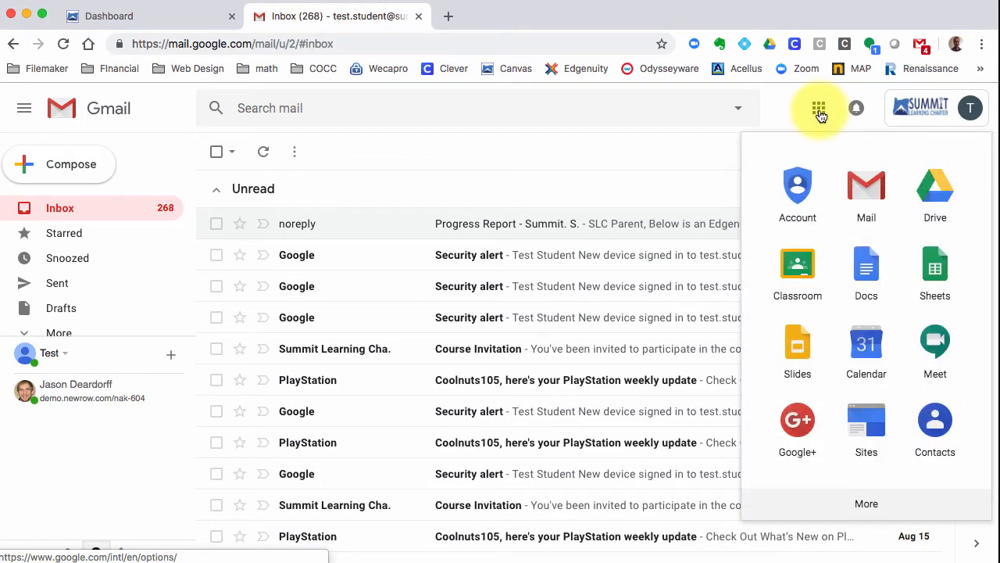
left_click(869, 344)
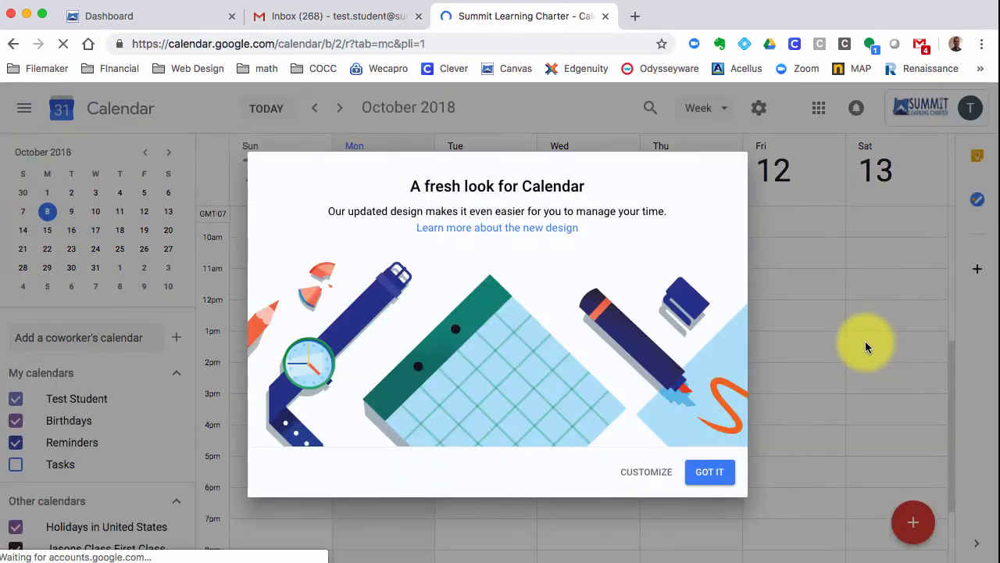
left_click(719, 472)
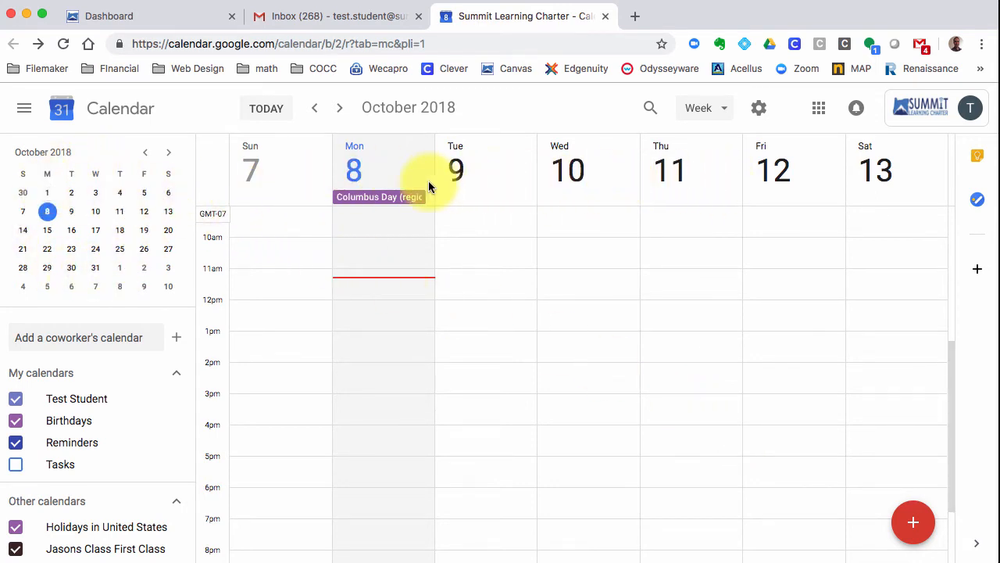
- View the calendar in the Day, Month and Schedule layouts, and return it to the Week layout
left_click(723, 111)
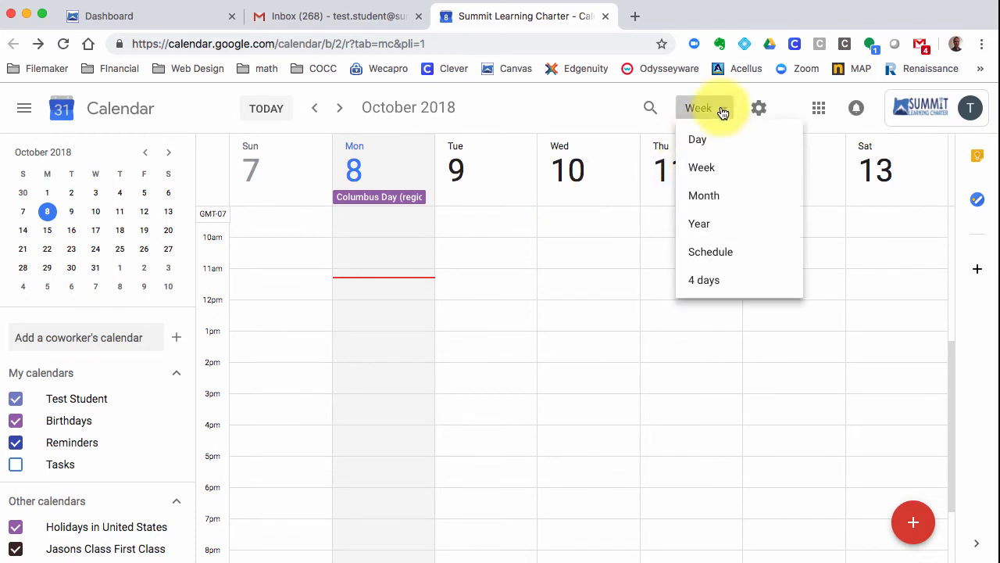
left_click(722, 150)
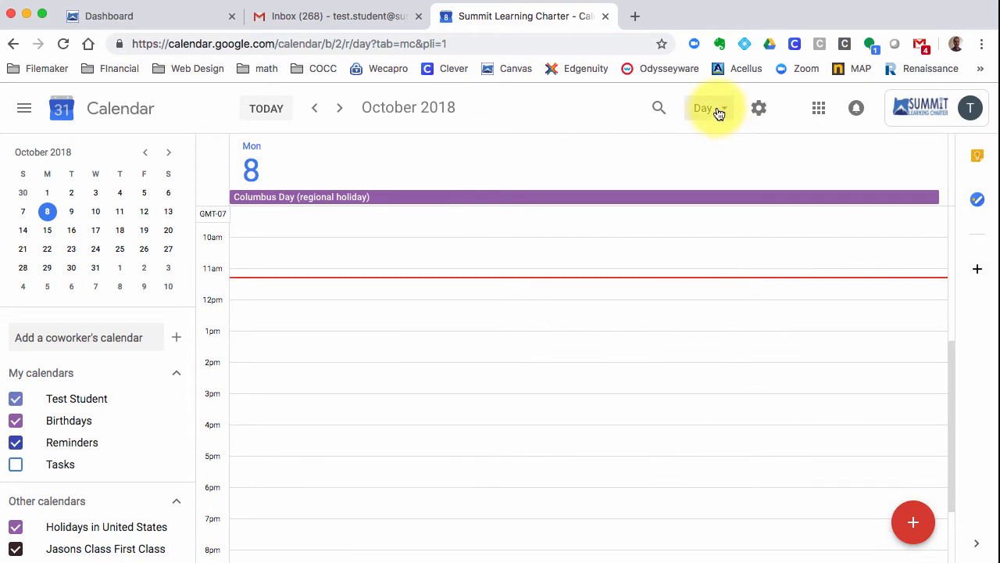
left_click(720, 111)
left_click(724, 203)
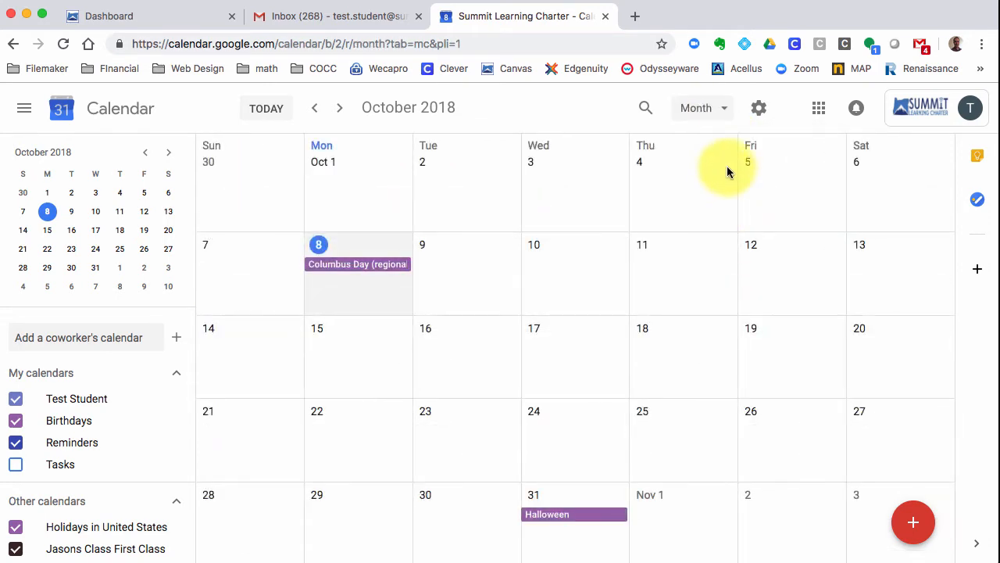
left_click(715, 110)
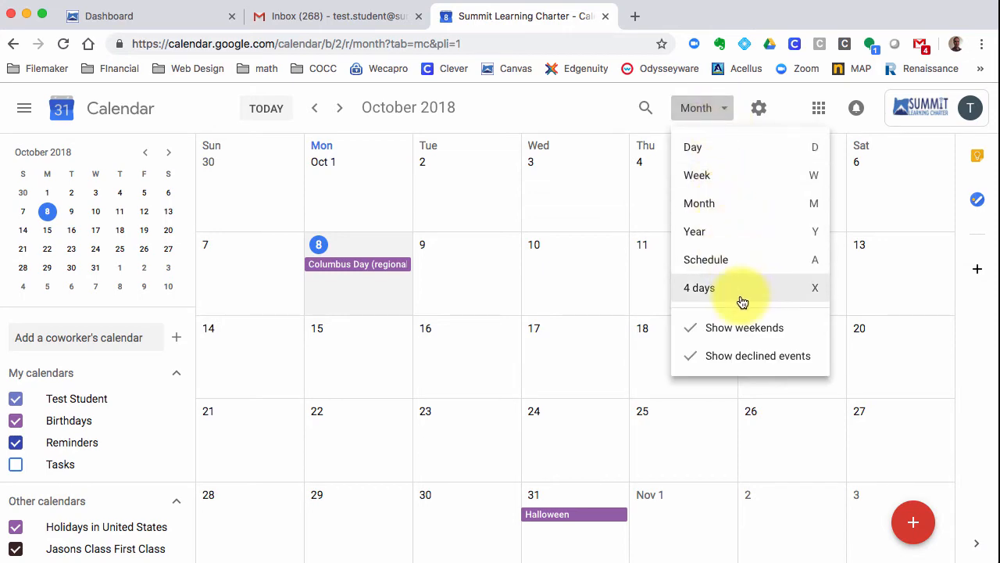
left_click(733, 265)
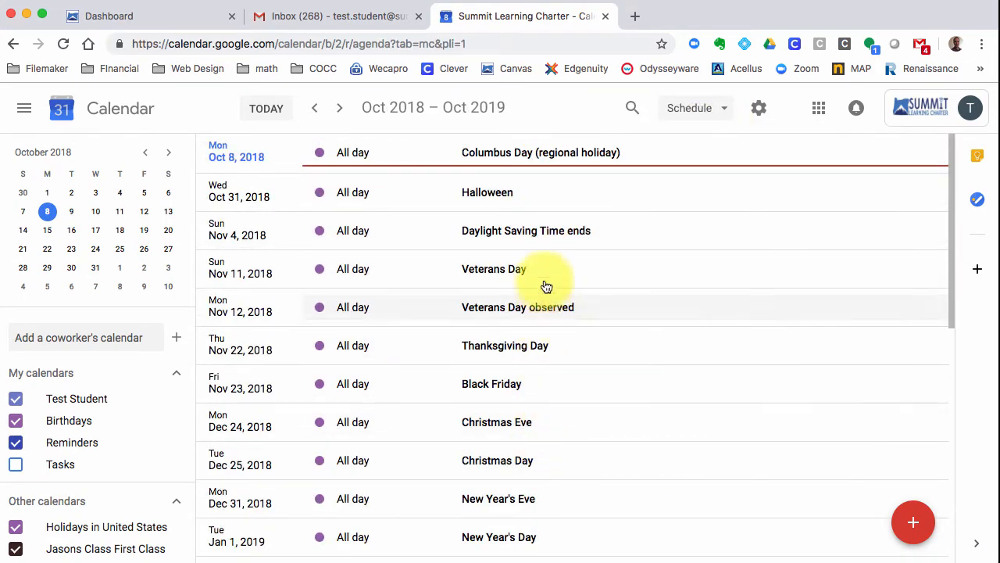
left_click(727, 115)
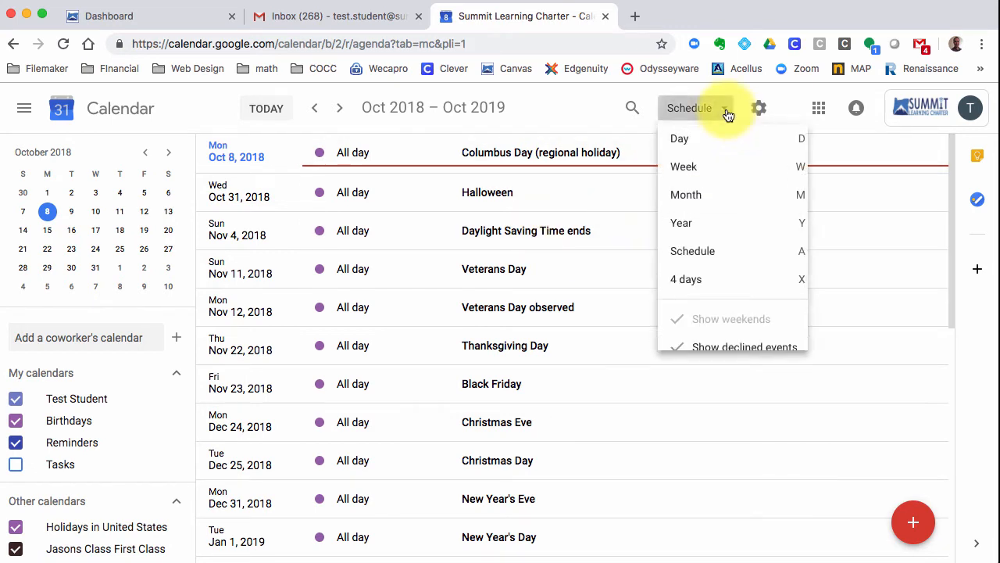
left_click(700, 176)
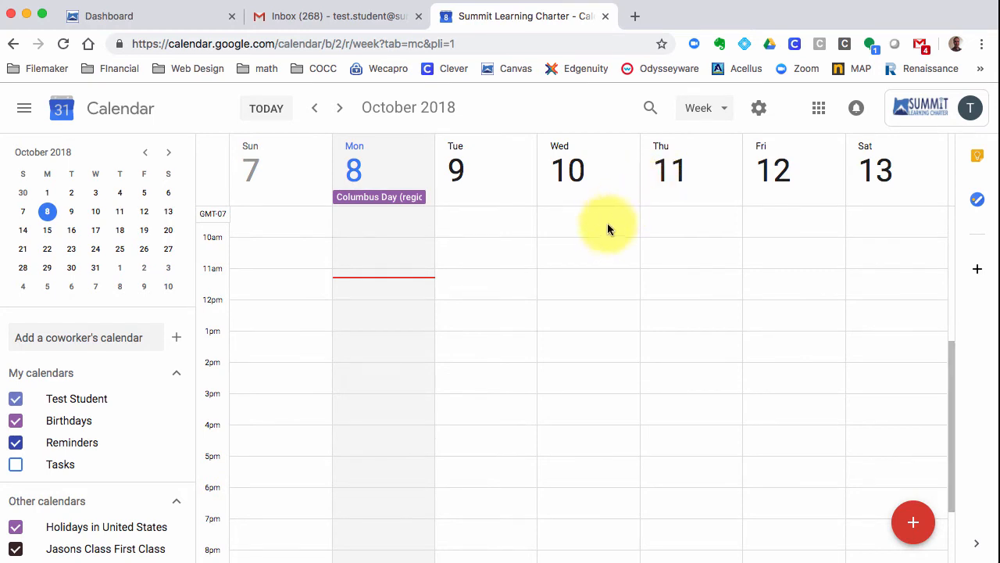
- Start an event titled "Online Class" on Wednesday, Oct 10, 2018, from 10:00am to 11:00am, and open its full options
left_click_drag(581, 239, 587, 265)
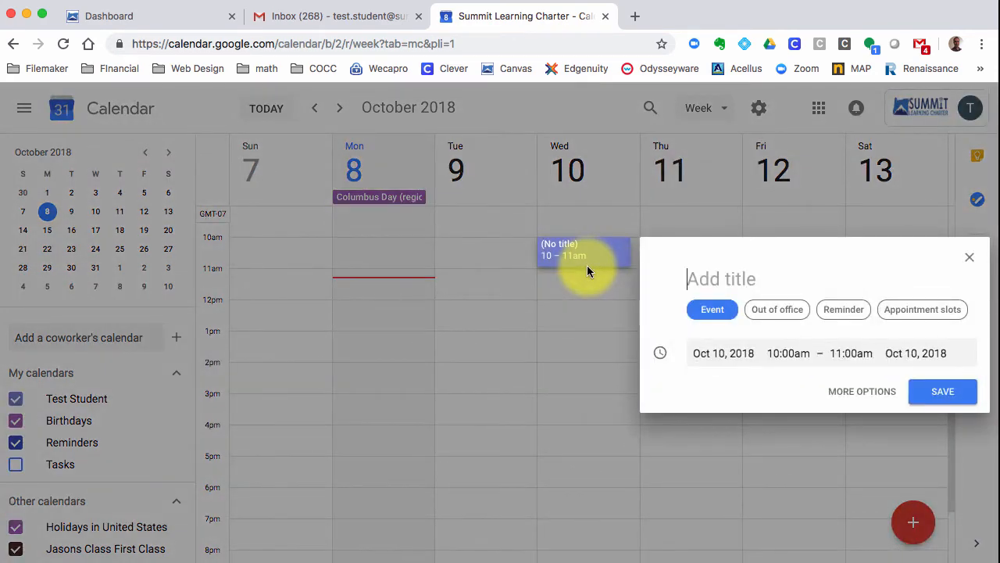
type("Online Class")
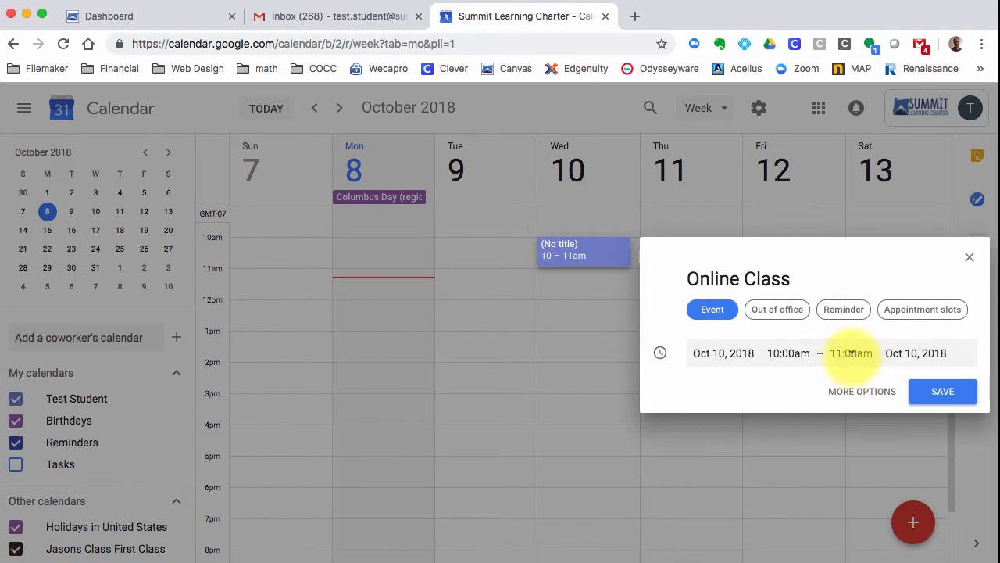
left_click(857, 395)
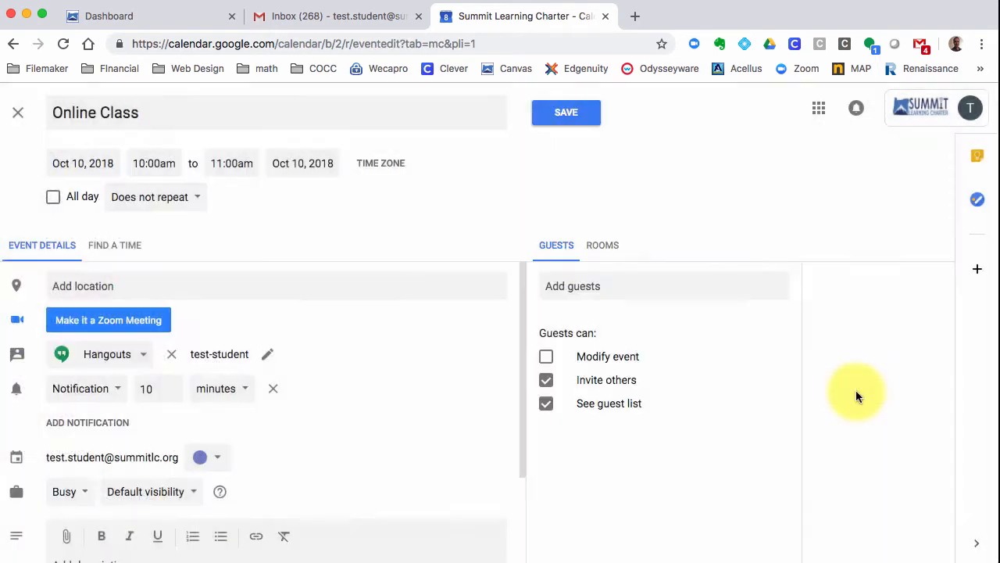
- Change the event's reminder to an email sent 15 minutes beforehand
scroll(358, 319, "down", 2)
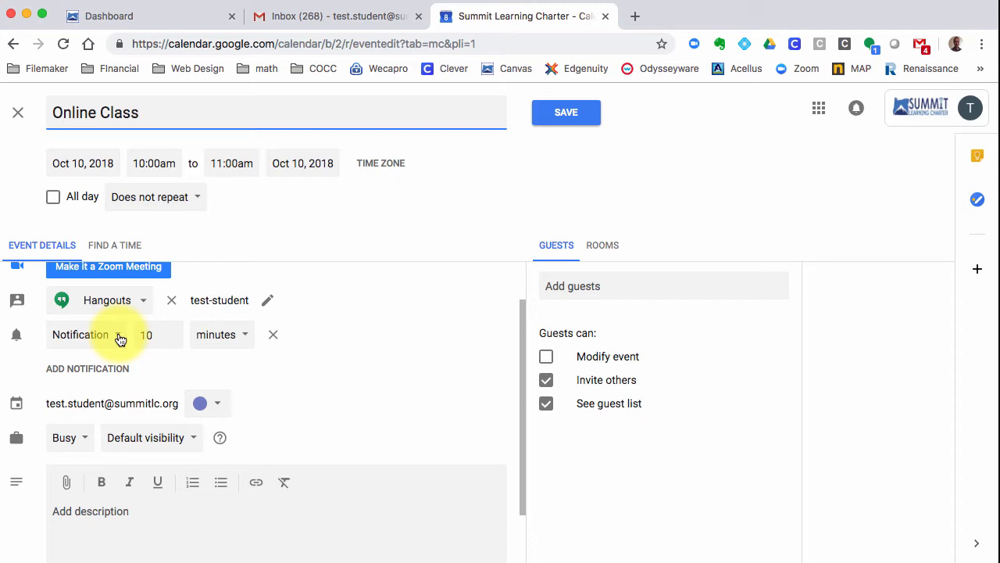
left_click(122, 339)
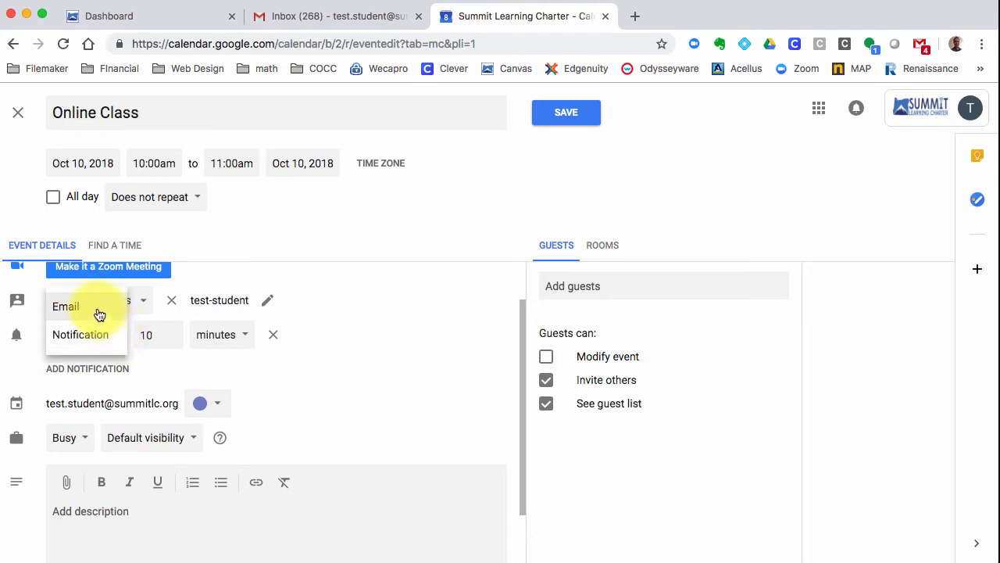
left_click(98, 311)
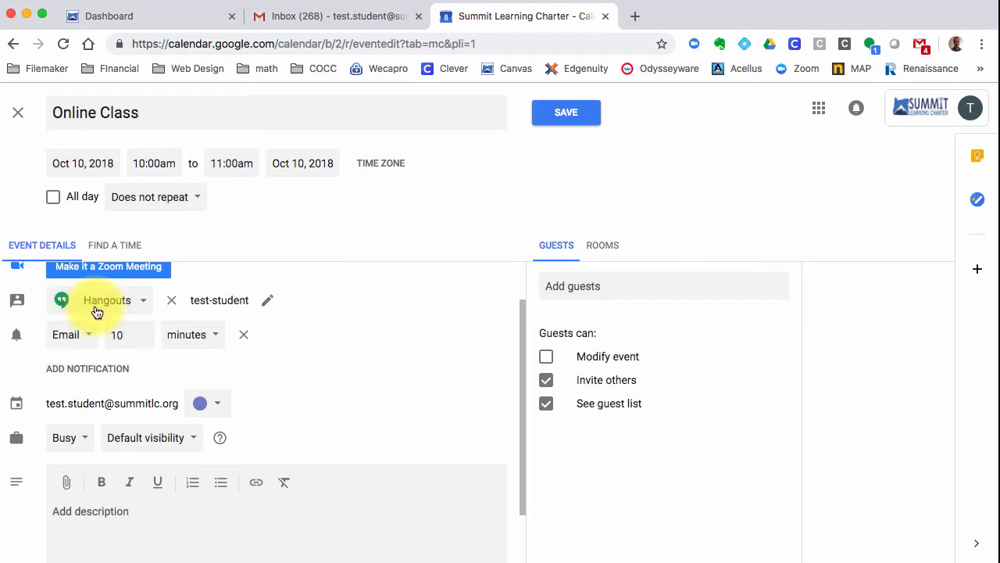
left_click(144, 333)
left_click(143, 332)
left_click(143, 332)
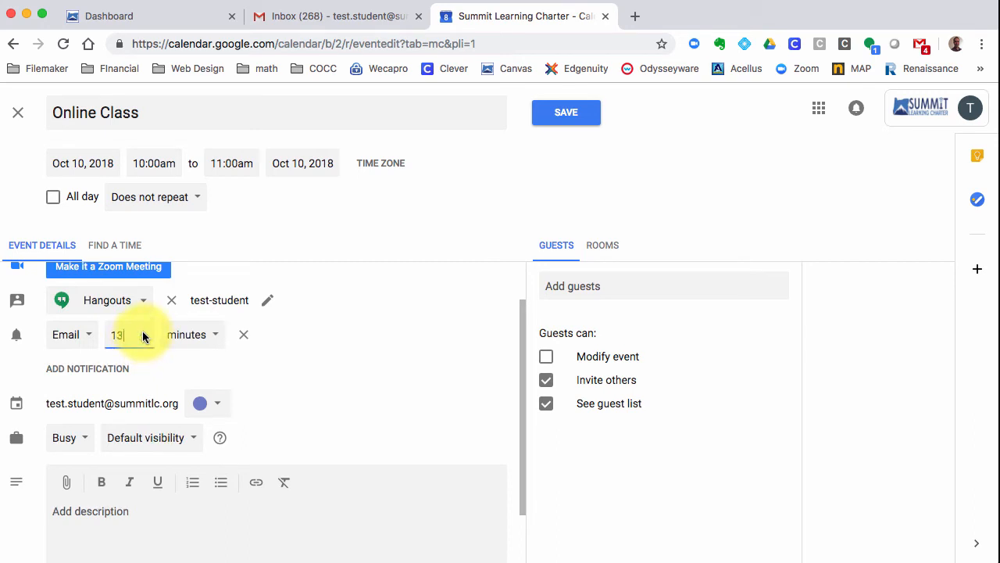
left_click(144, 333)
left_click(144, 333)
left_click(355, 361)
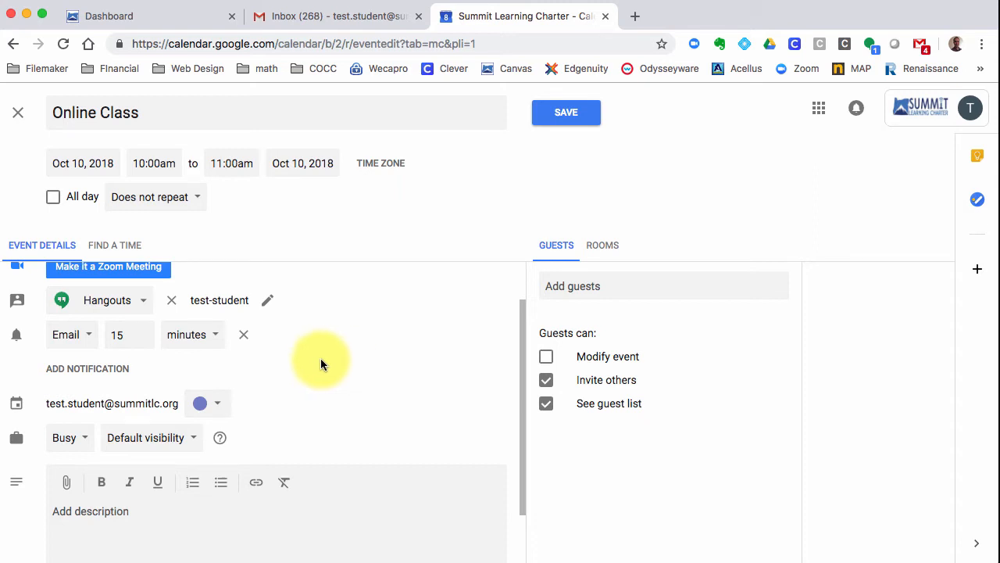
- Add the description "Link to Zoom Class", save the event, and dismiss the desktop notifications suggestion
scroll(321, 357, "down", 2)
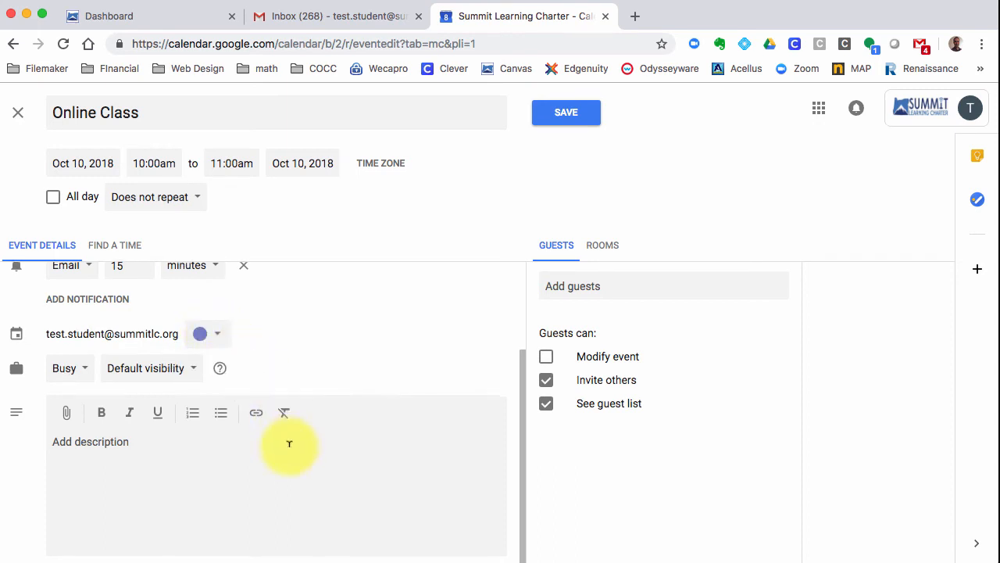
left_click(99, 450)
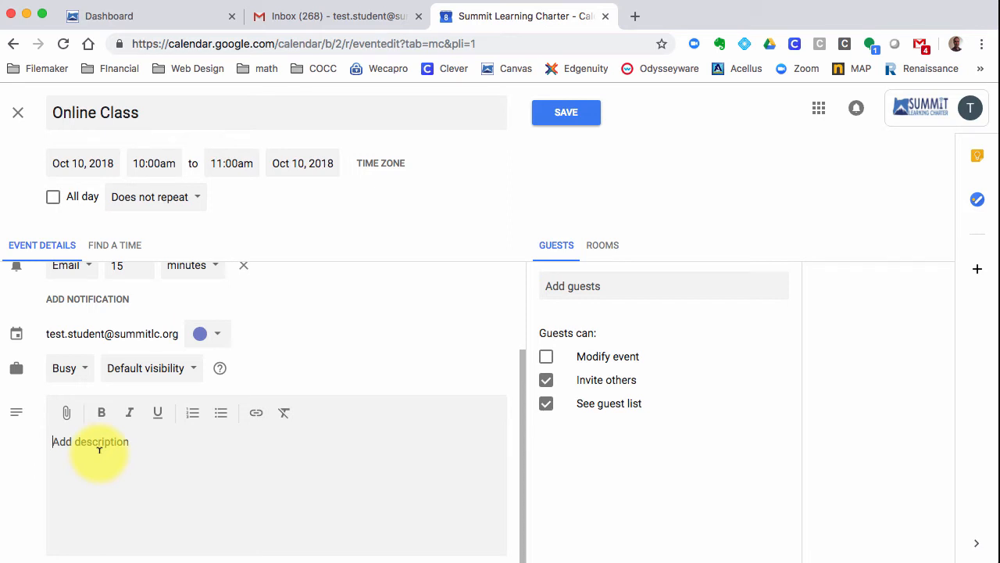
type("Link to ")
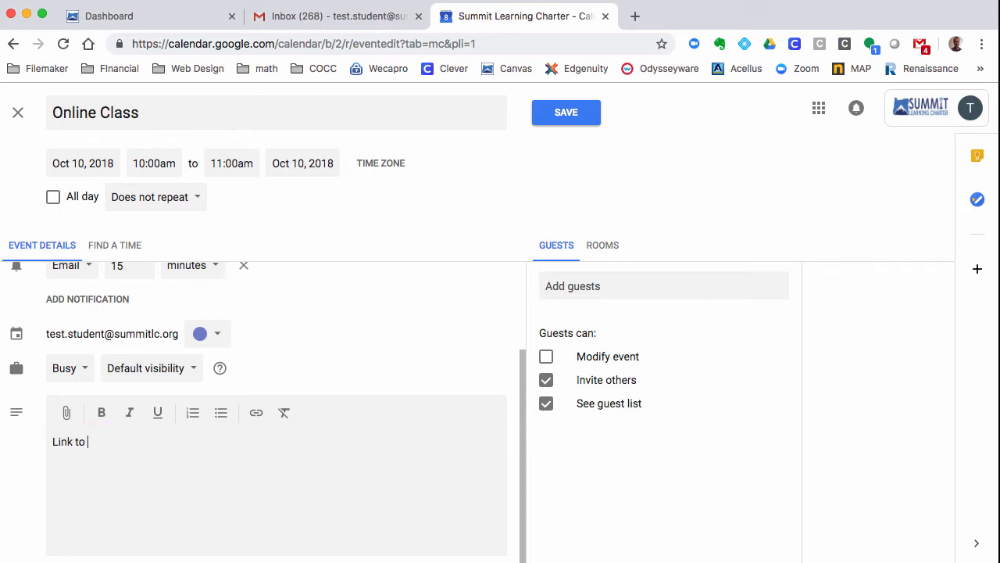
type("Zoom Class")
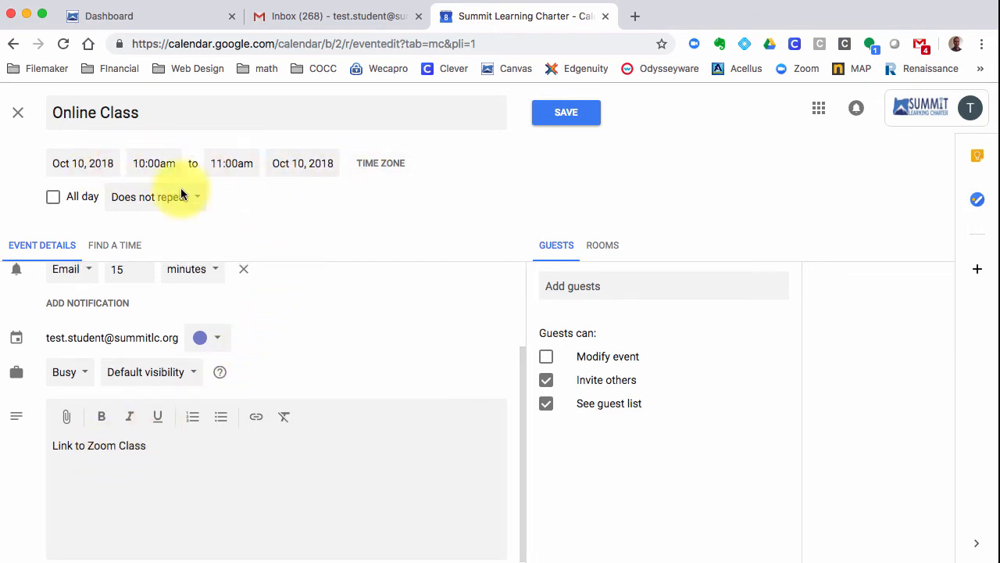
scroll(284, 359, "up", 3)
left_click(566, 112)
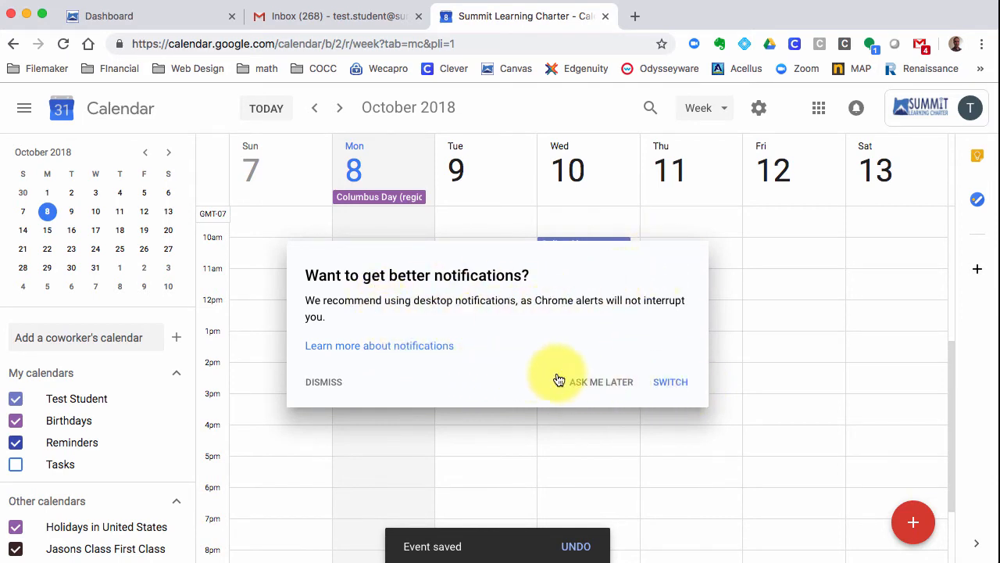
left_click(326, 382)
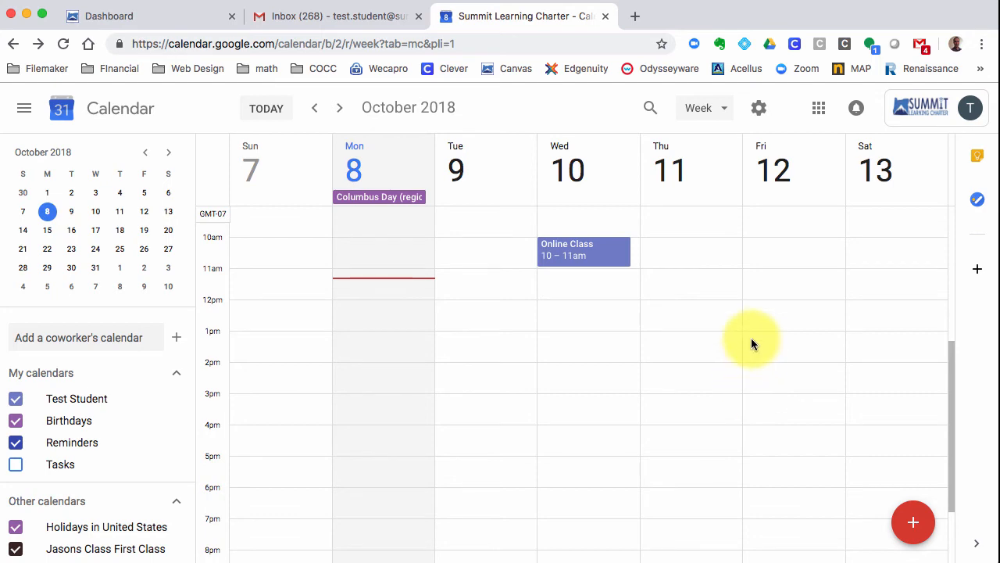
- Open Tasks beside the calendar, get started from its welcome screen, and close it
left_click(978, 202)
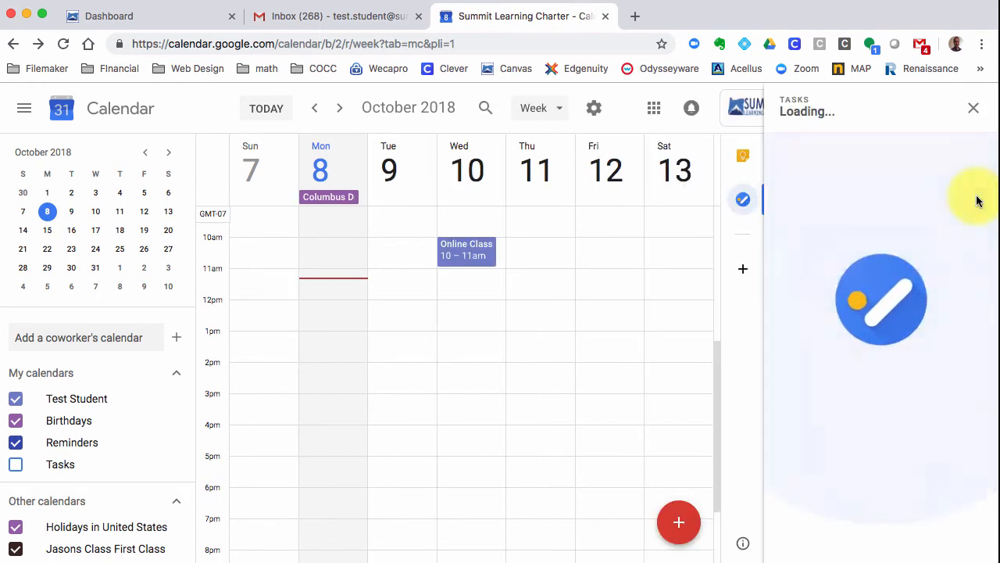
scroll(904, 513, "down", 1)
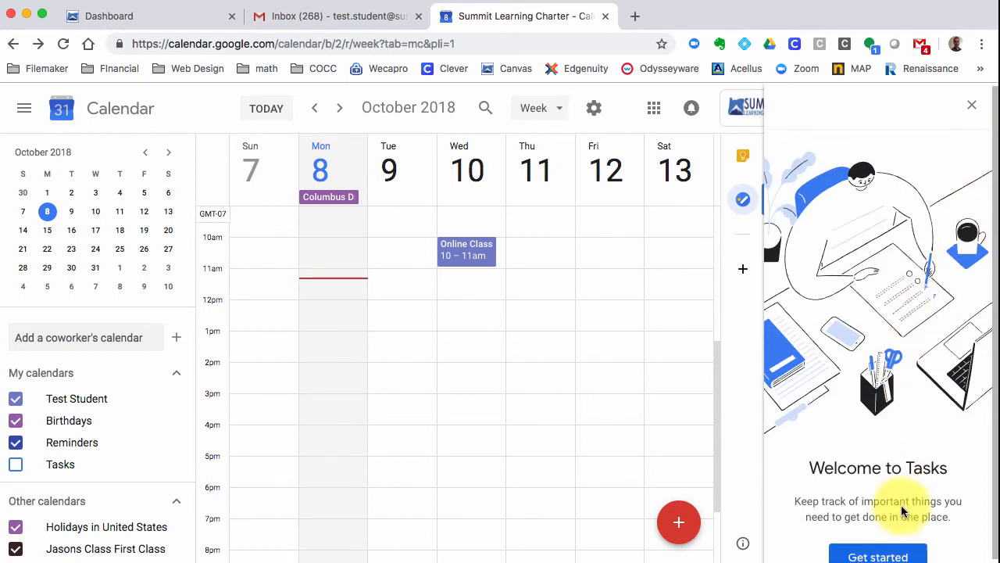
left_click(892, 548)
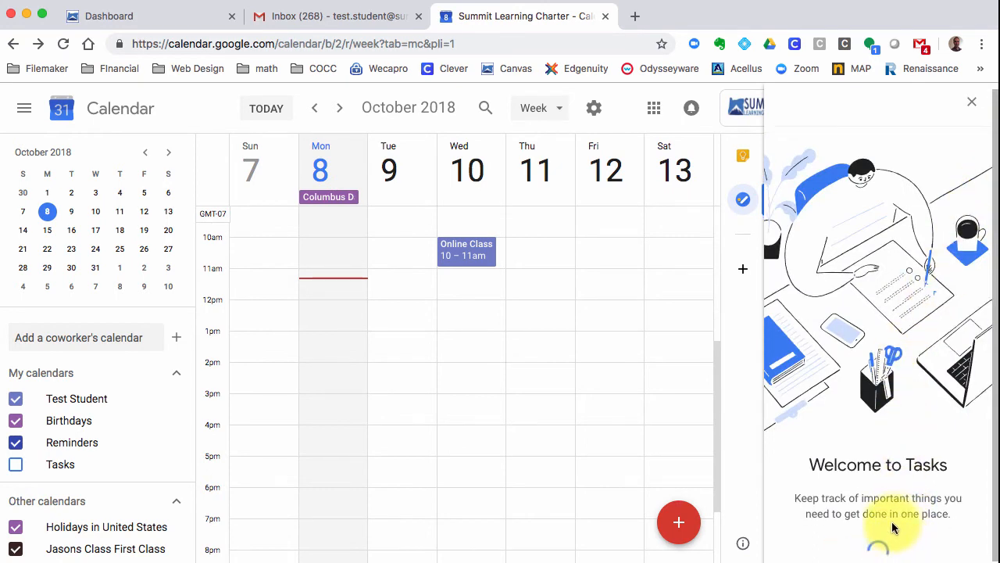
left_click(979, 110)
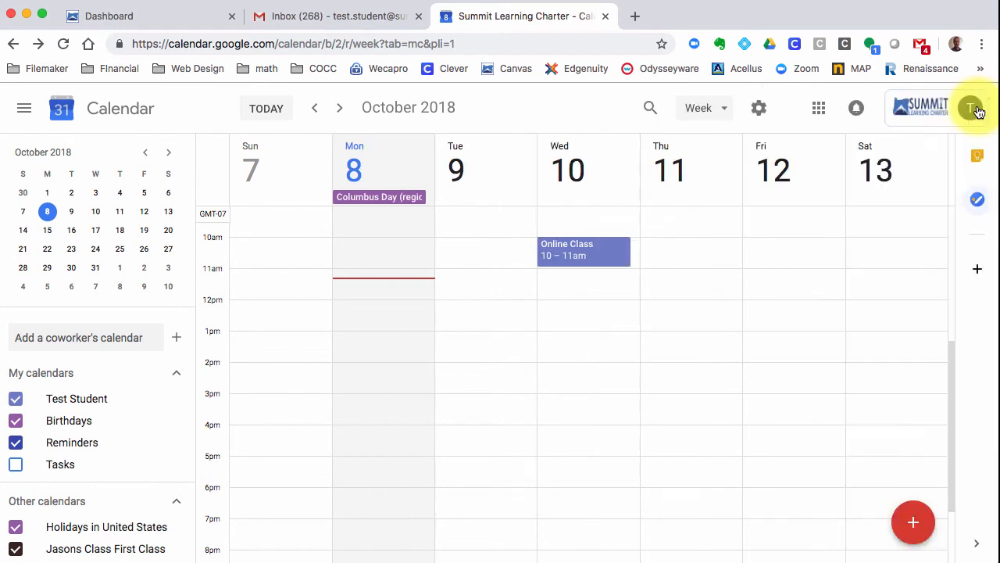
- Reopen Tasks beside the calendar and add the task "Contact my counselor for winter term schedule"
left_click(976, 198)
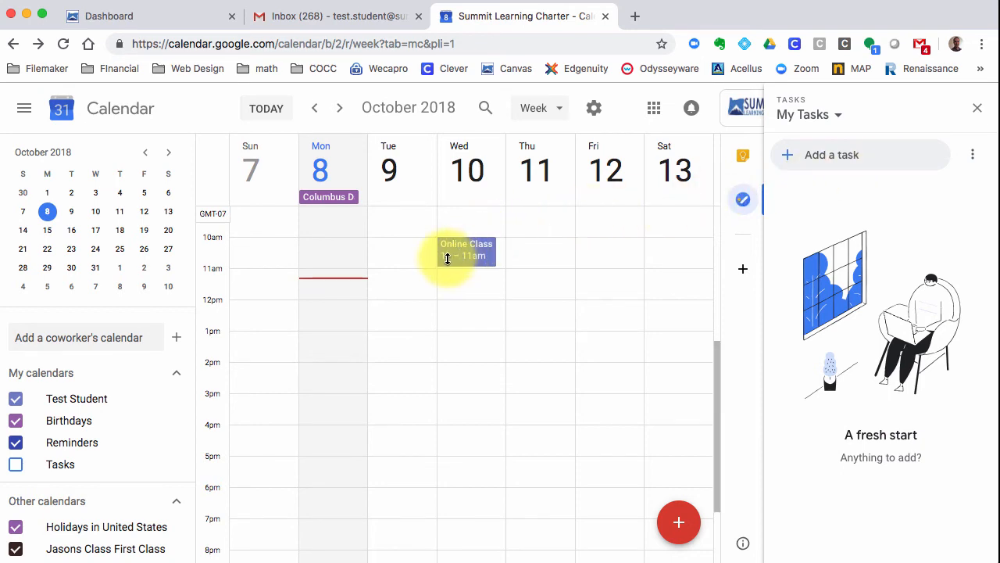
left_click(837, 165)
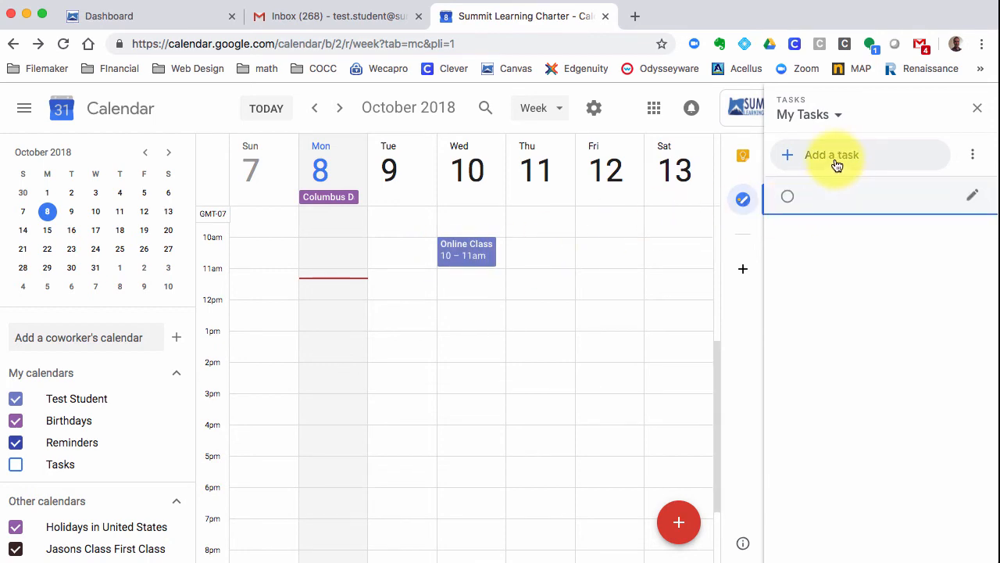
type("Contact my couns")
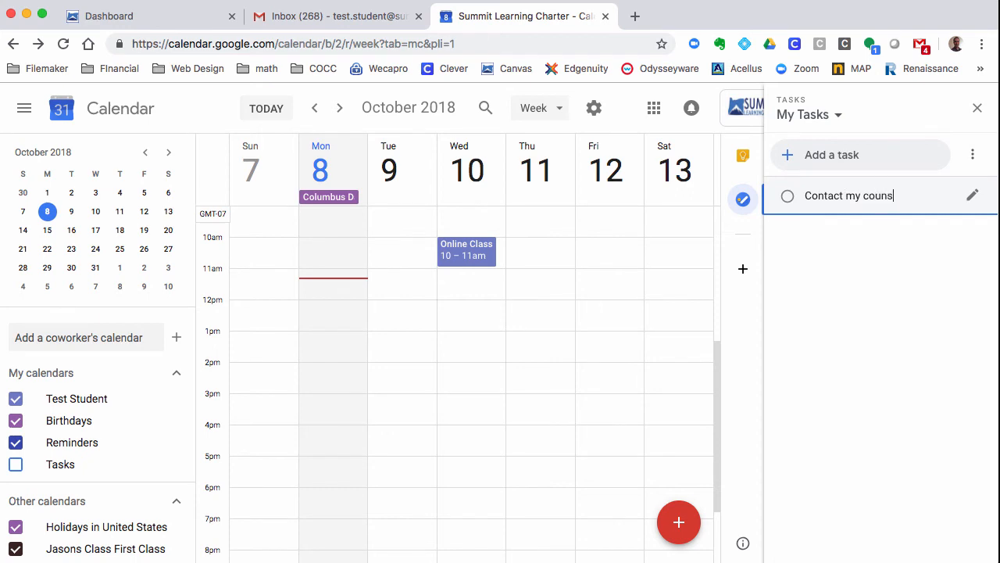
type("elor for winter term sche")
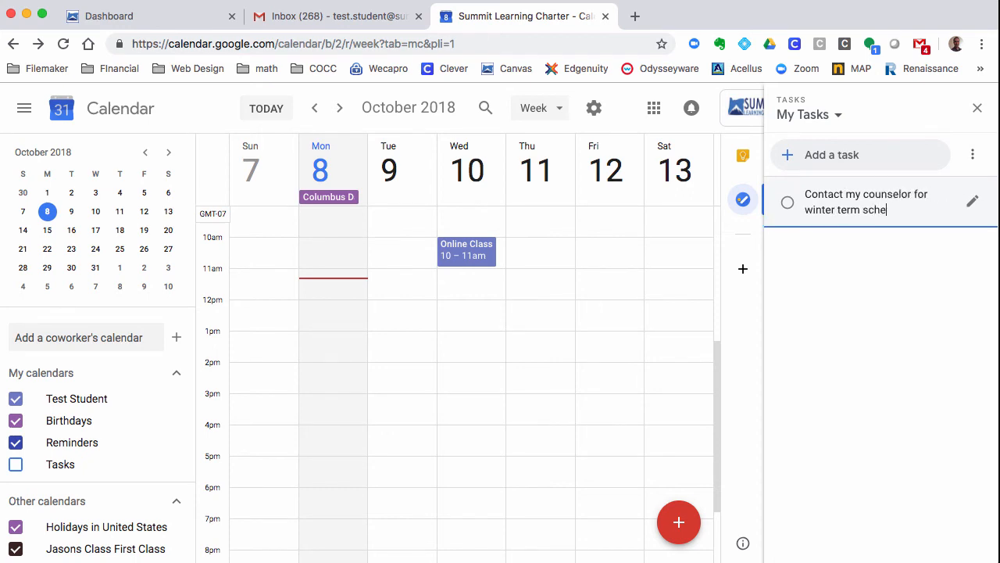
type("dule")
- Set the counselor task's date to Thursday, October 11, 2018, and return to the task list
left_click(974, 205)
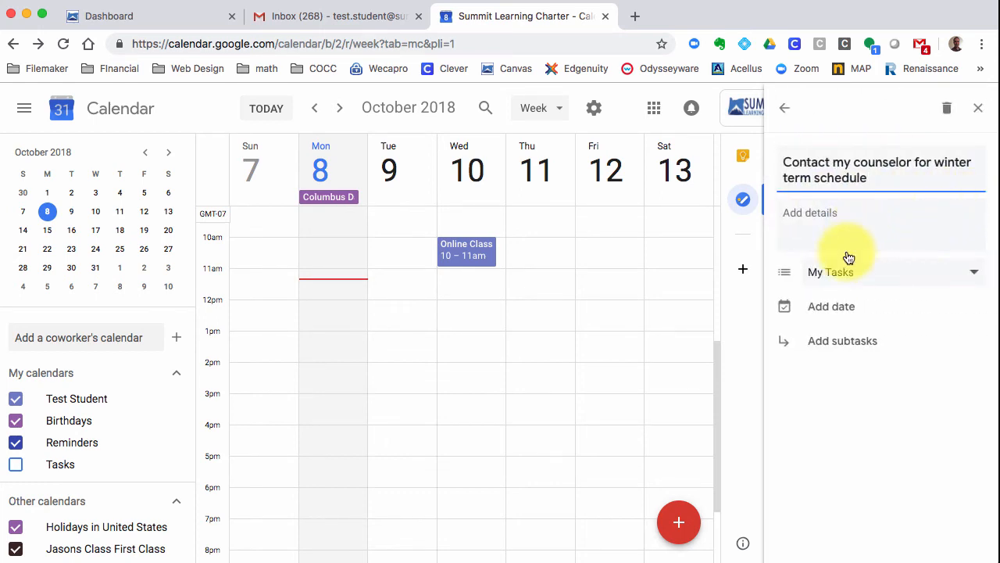
left_click(831, 306)
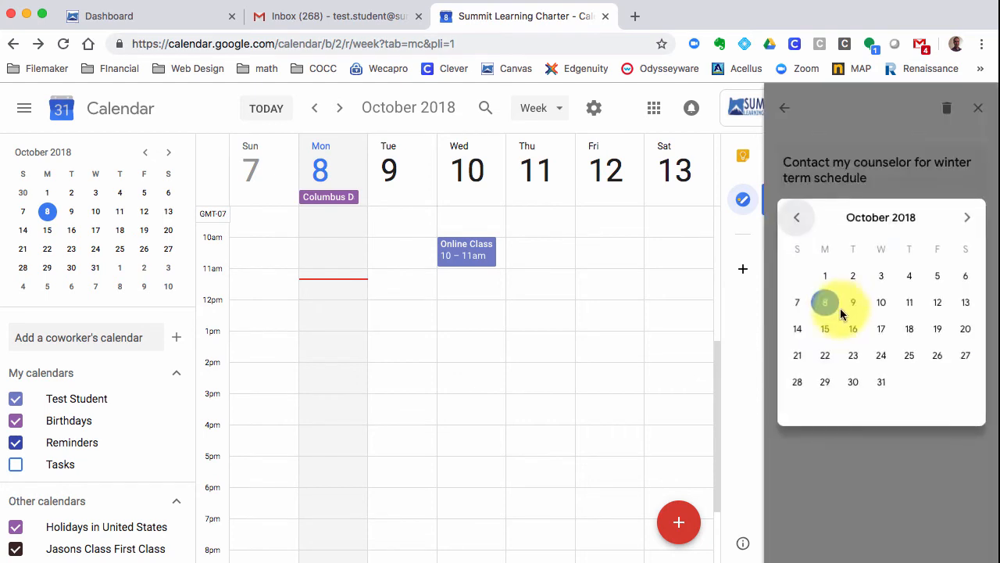
left_click(907, 302)
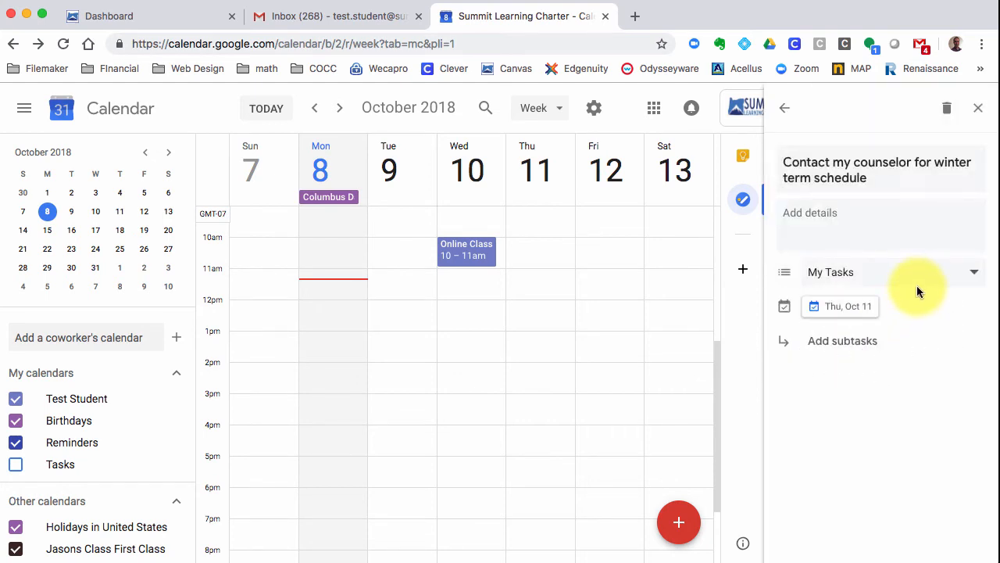
left_click(785, 107)
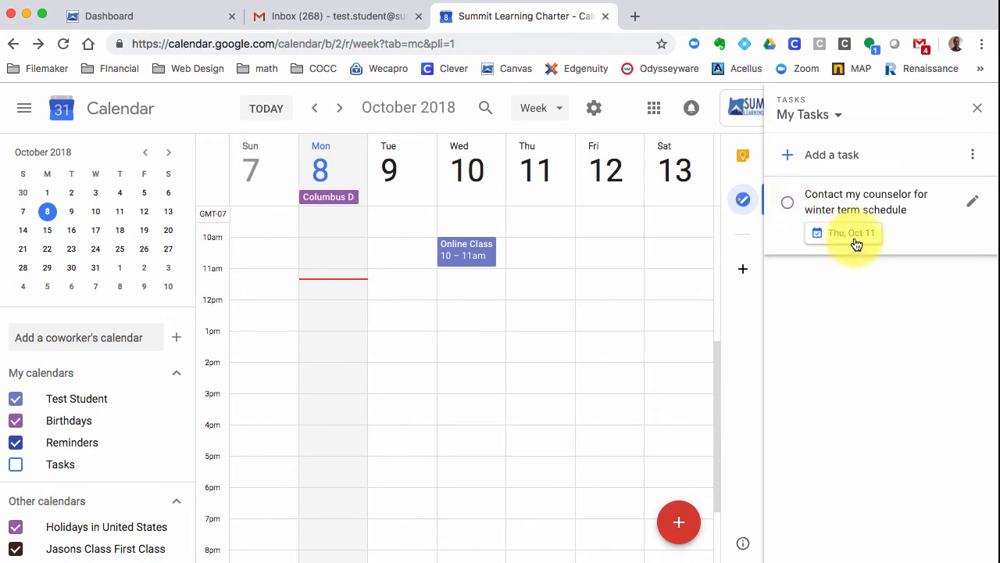
scroll(639, 244, "up", 3)
scroll(638, 240, "down", 6)
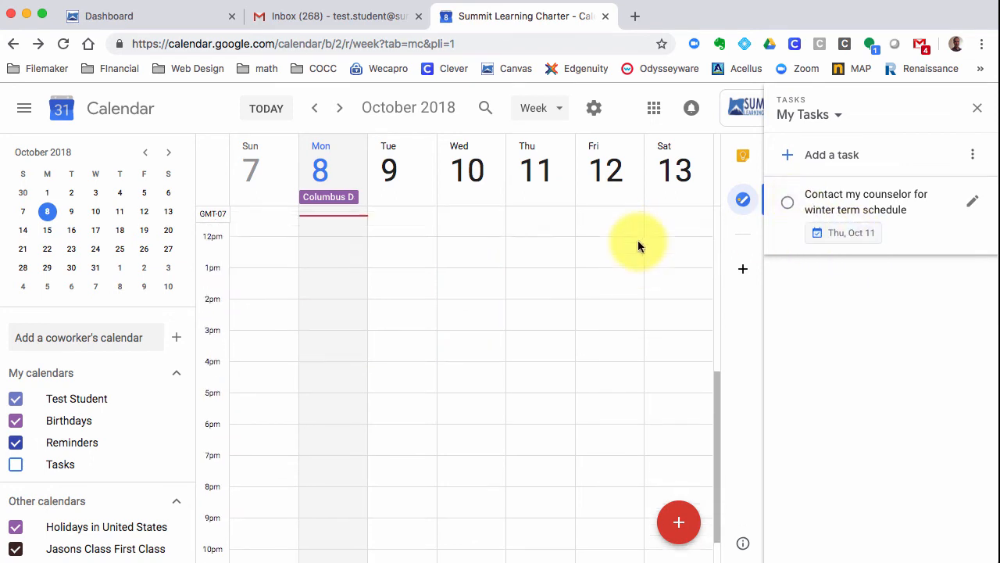
scroll(639, 243, "up", 10)
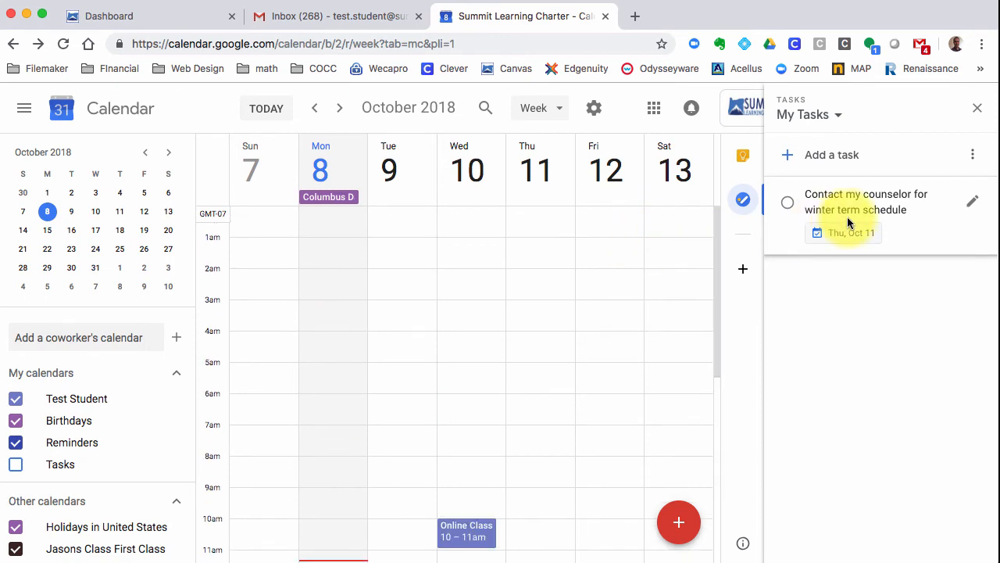
scroll(719, 264, "down", 1)
scroll(719, 265, "down", 1)
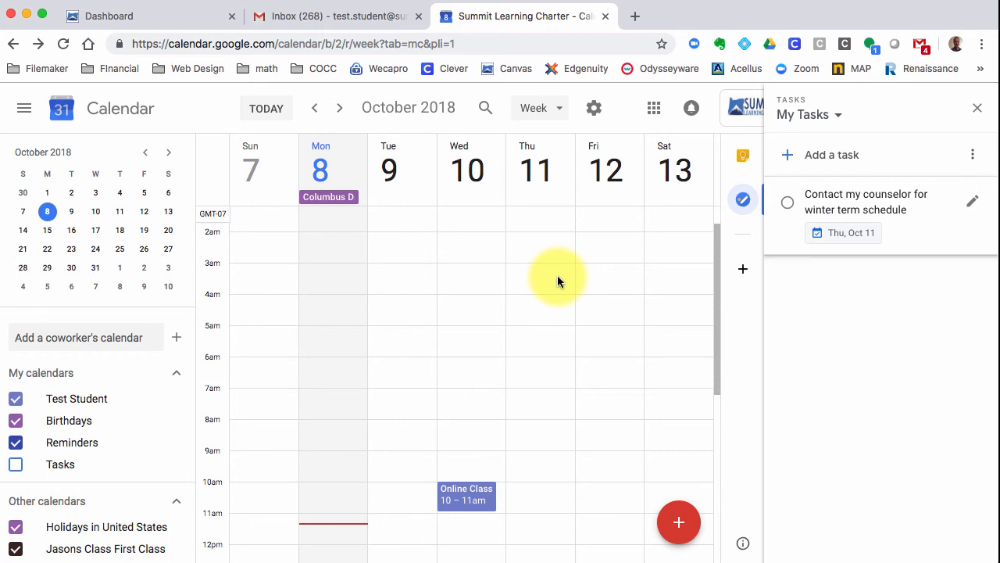
scroll(550, 285, "down", 2)
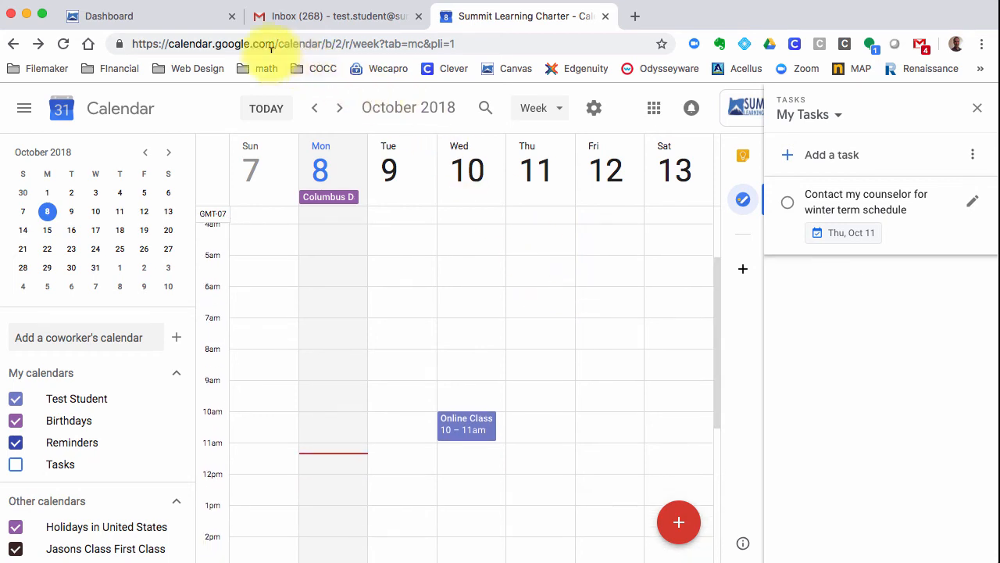
- Switch to Canvas, open its calendar in week view, and look through the week's scheduled classes
left_click(164, 24)
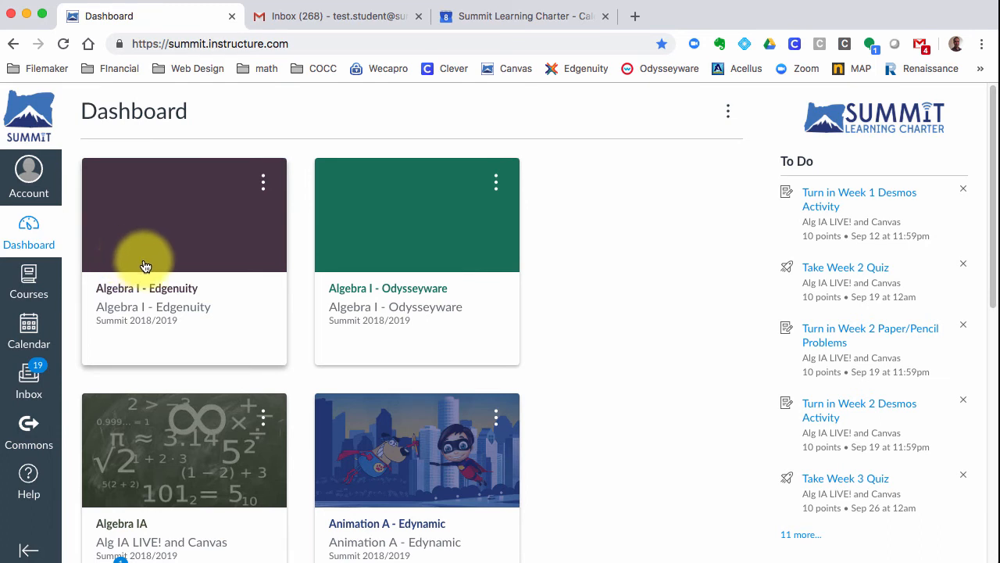
left_click(32, 325)
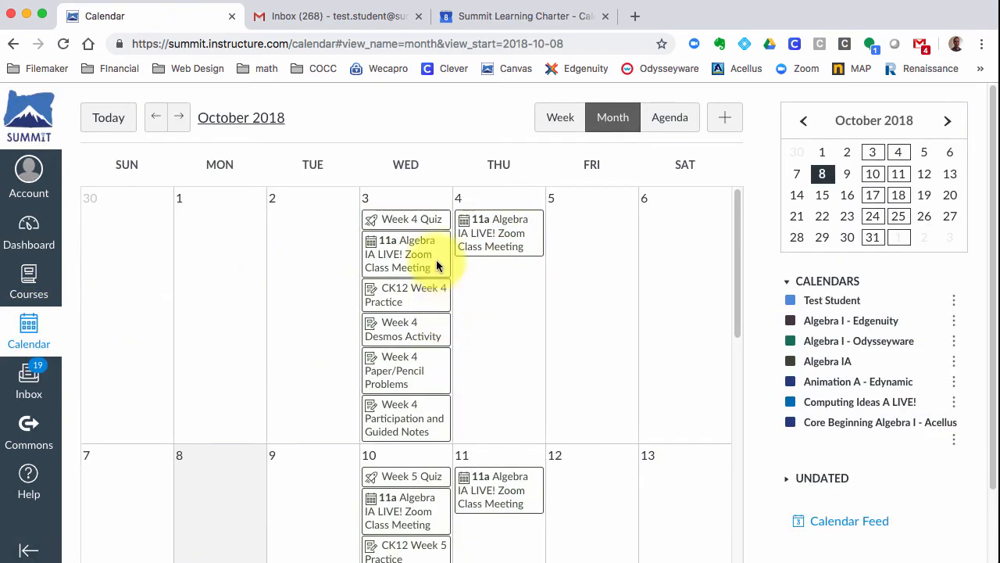
left_click(559, 121)
scroll(495, 273, "down", 2)
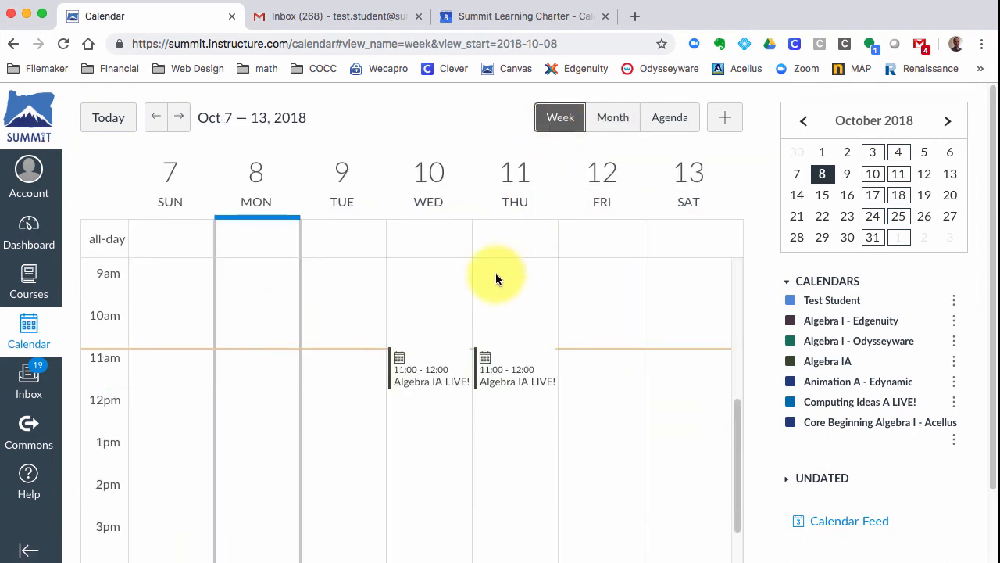
scroll(489, 345, "down", 5)
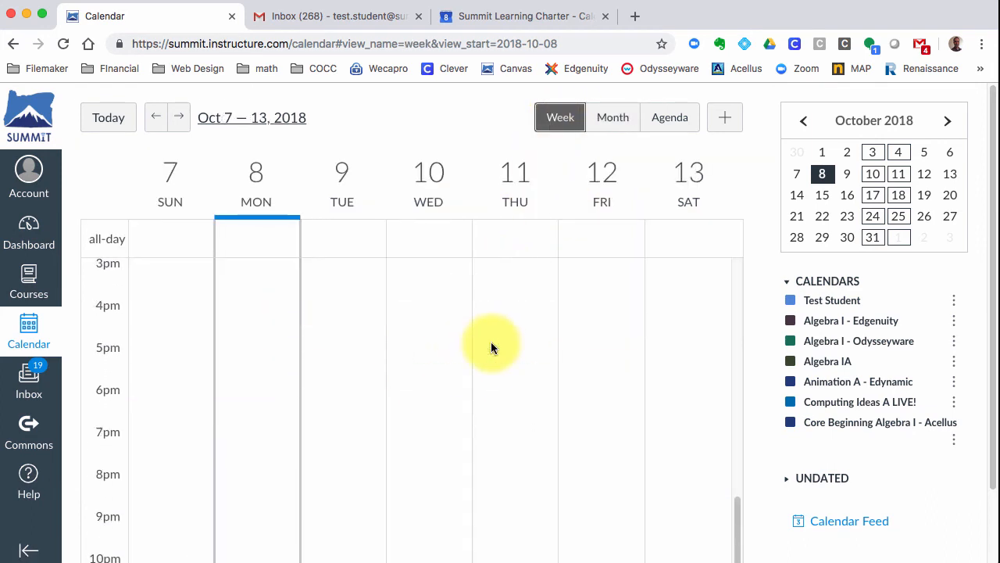
scroll(491, 342, "up", 5)
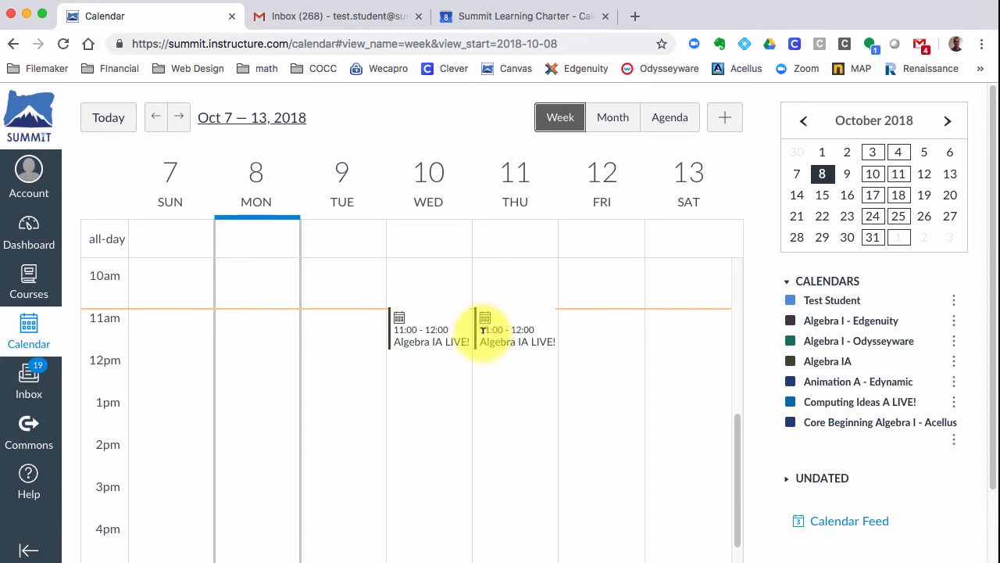
- Open the Canvas calendar feed and copy its full iCal link
left_click(839, 527)
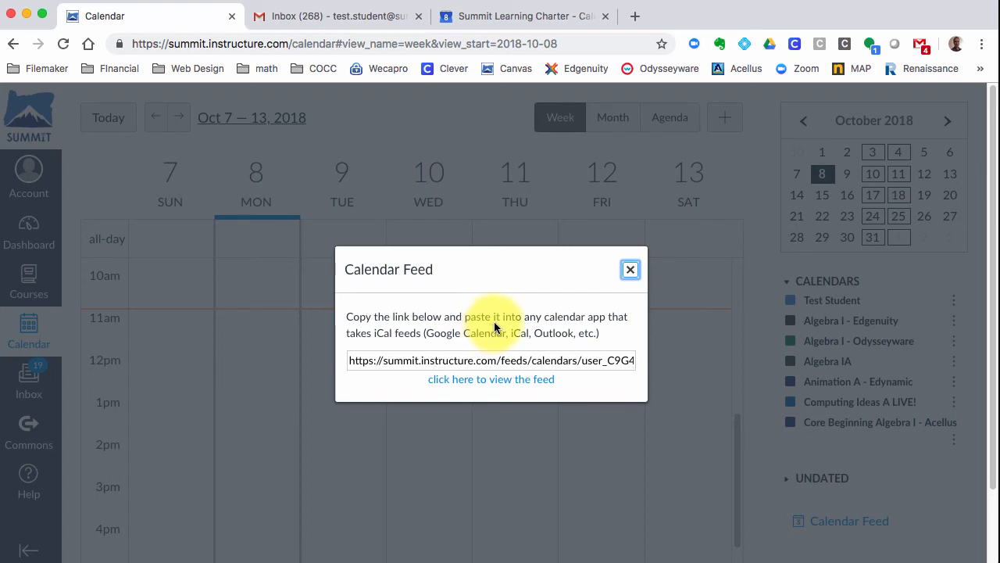
left_click(482, 359)
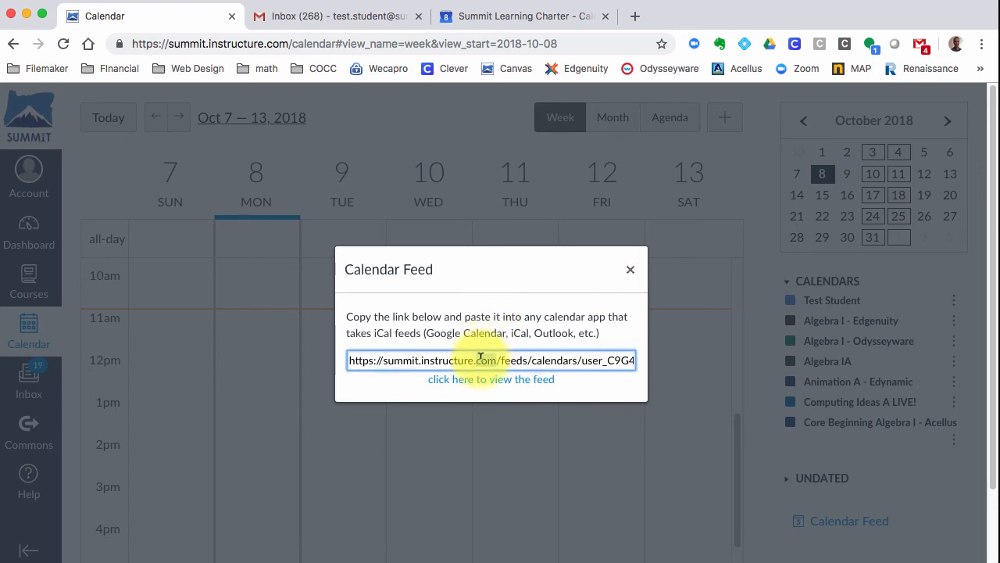
triple_click(481, 360)
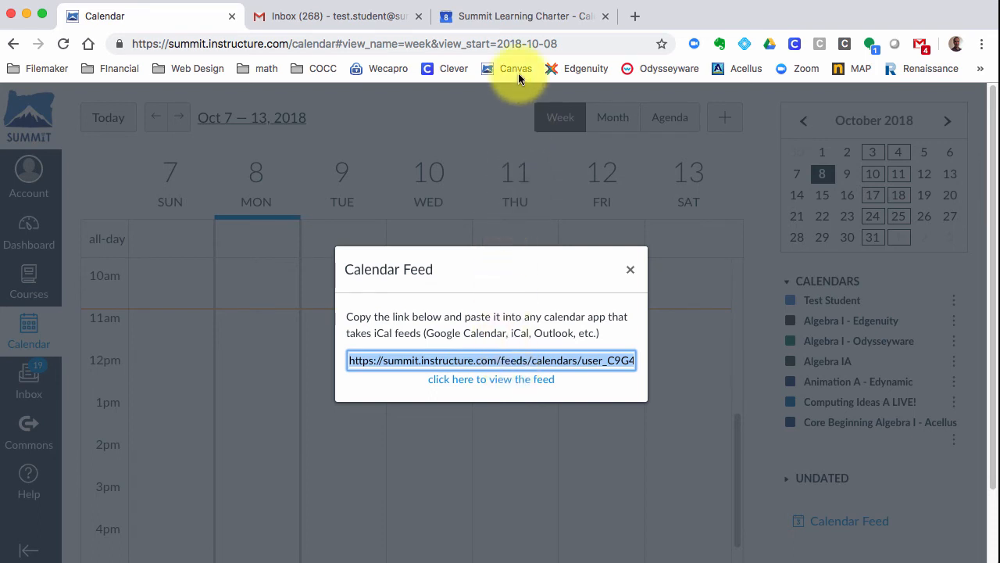
- Switch to Google Calendar, add a calendar from the copied Canvas feed URL, and return to the week
left_click(517, 21)
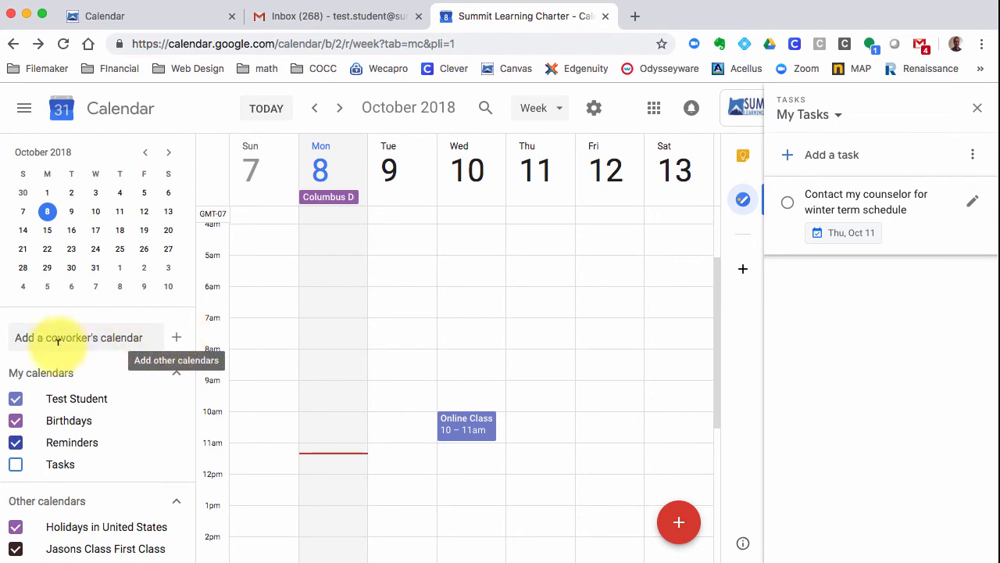
left_click(178, 342)
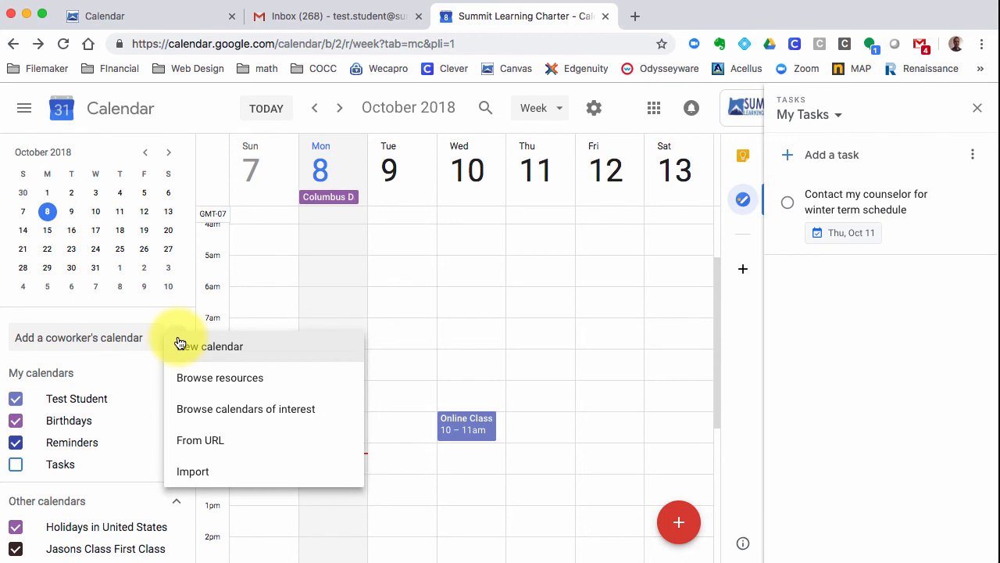
left_click(187, 442)
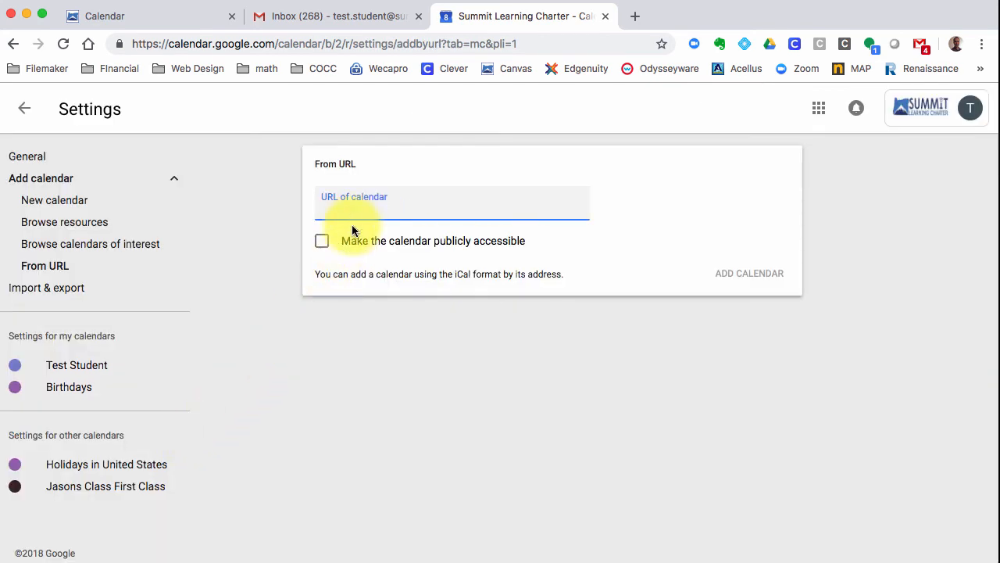
key("super+v")
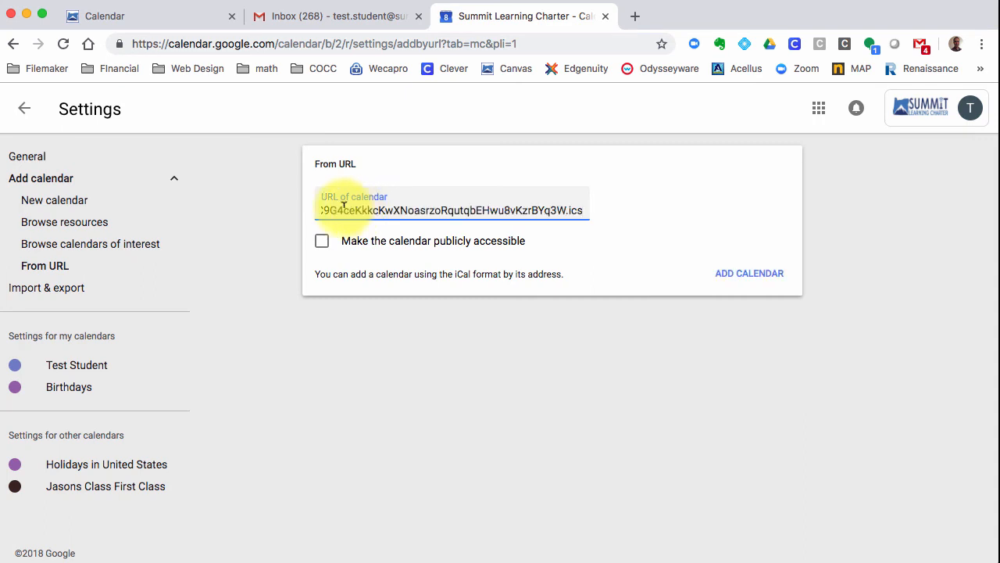
left_click(743, 272)
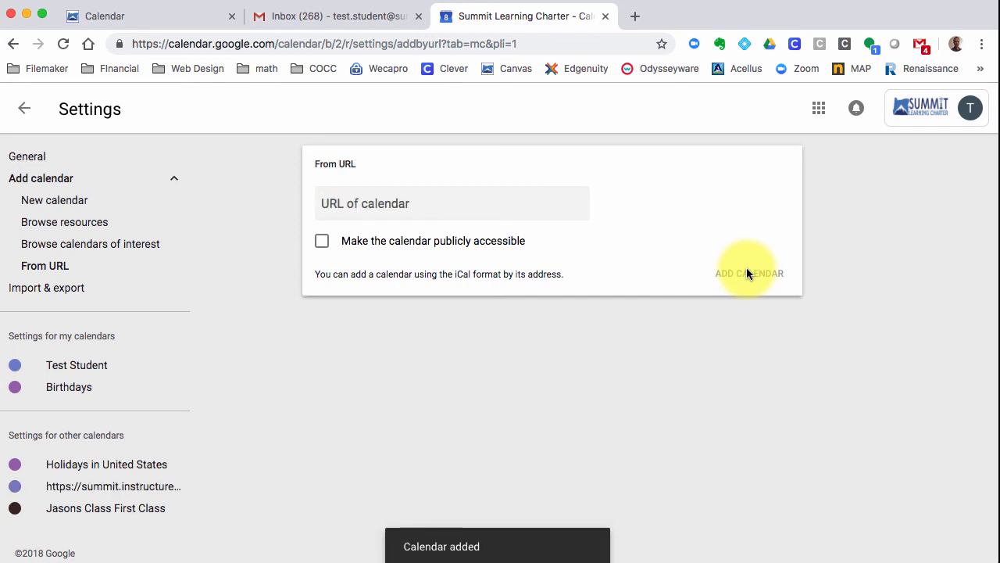
left_click(26, 111)
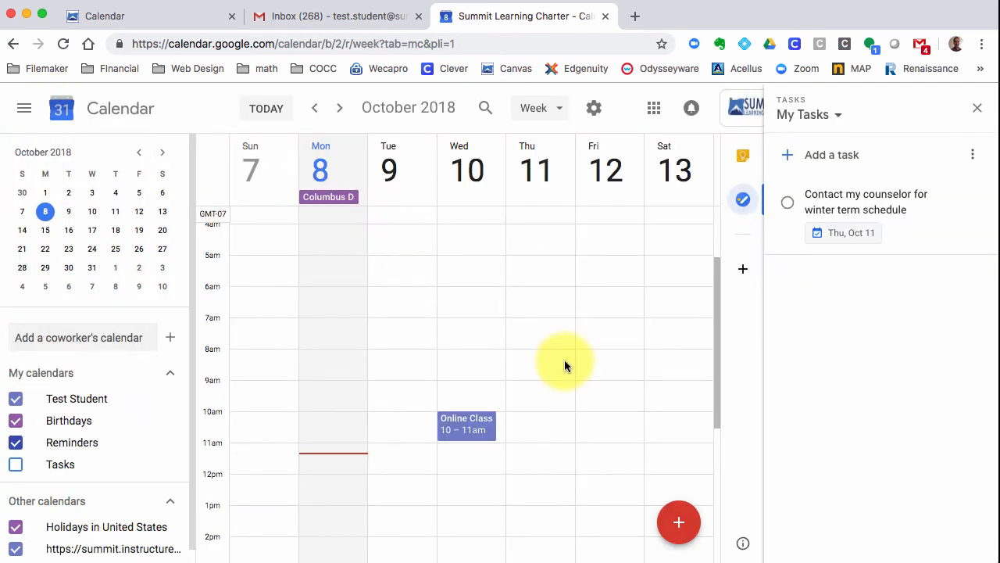
- Look for the added Canvas events in the October 2018 week and month views, ending in week view
scroll(564, 360, "down", 5)
scroll(564, 359, "up", 5)
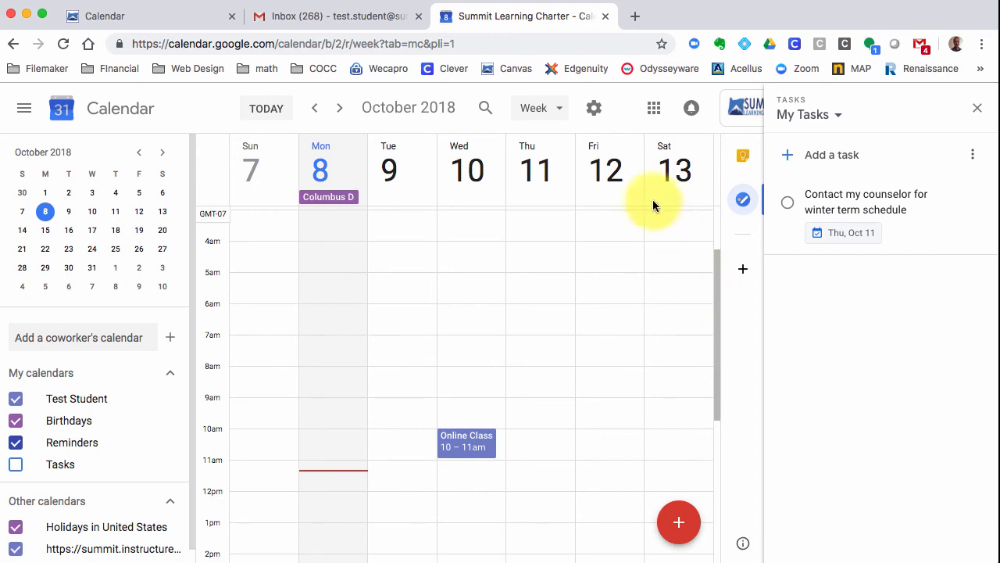
left_click(558, 112)
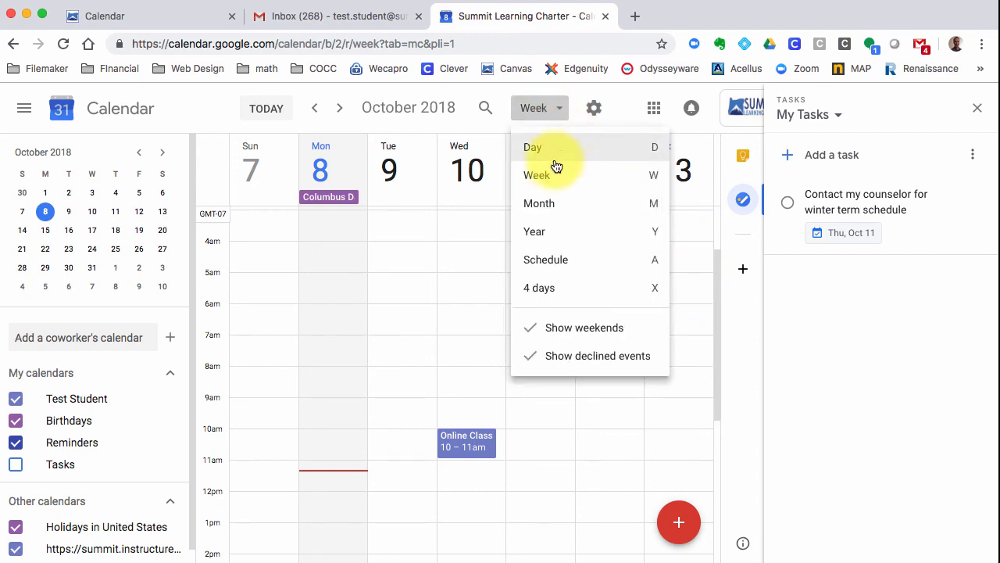
left_click(558, 205)
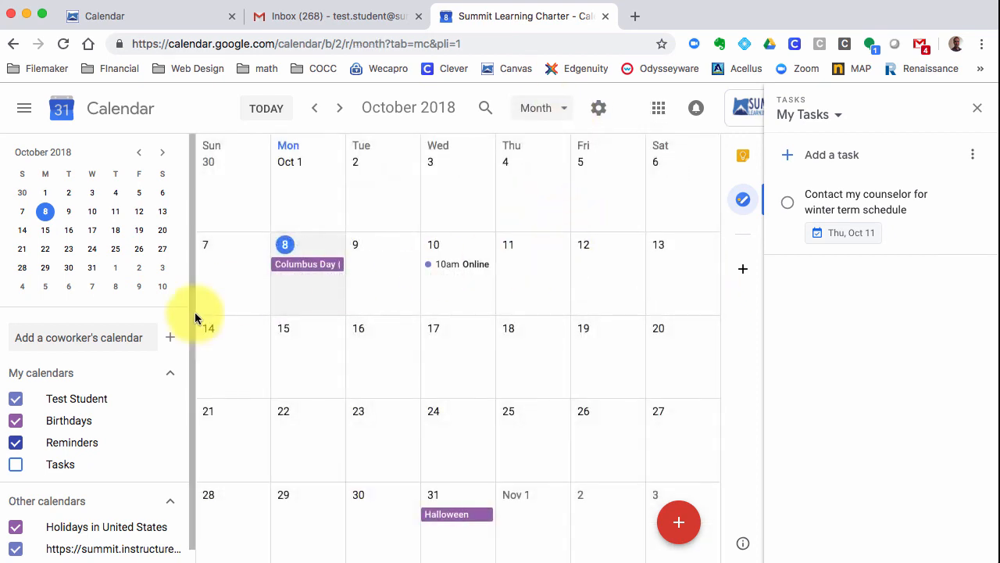
scroll(137, 406, "down", 1)
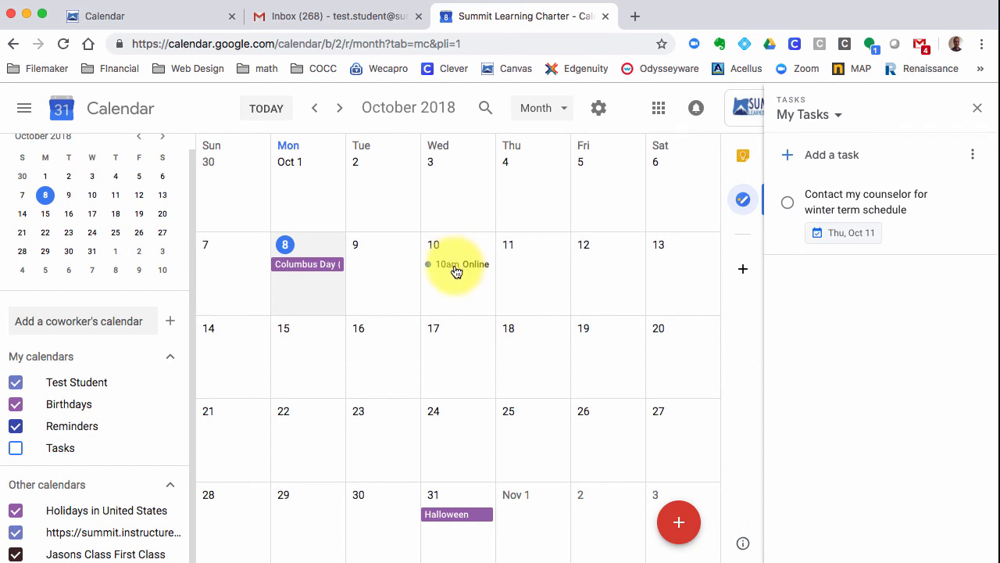
left_click(563, 108)
left_click(544, 183)
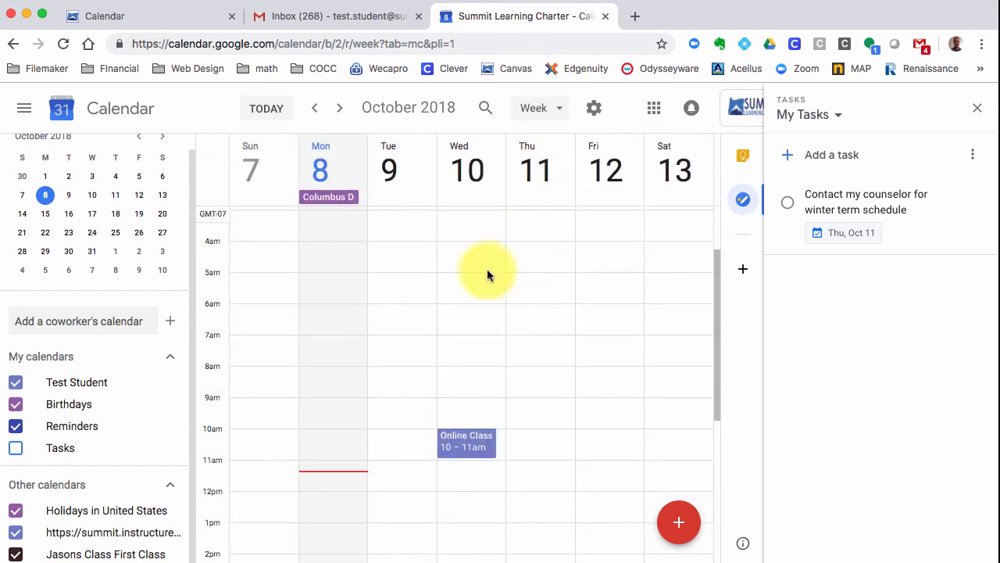
- Review the "Online Class" event's details, dismissing the tip, and look over the week's imported Canvas events
left_click(456, 447)
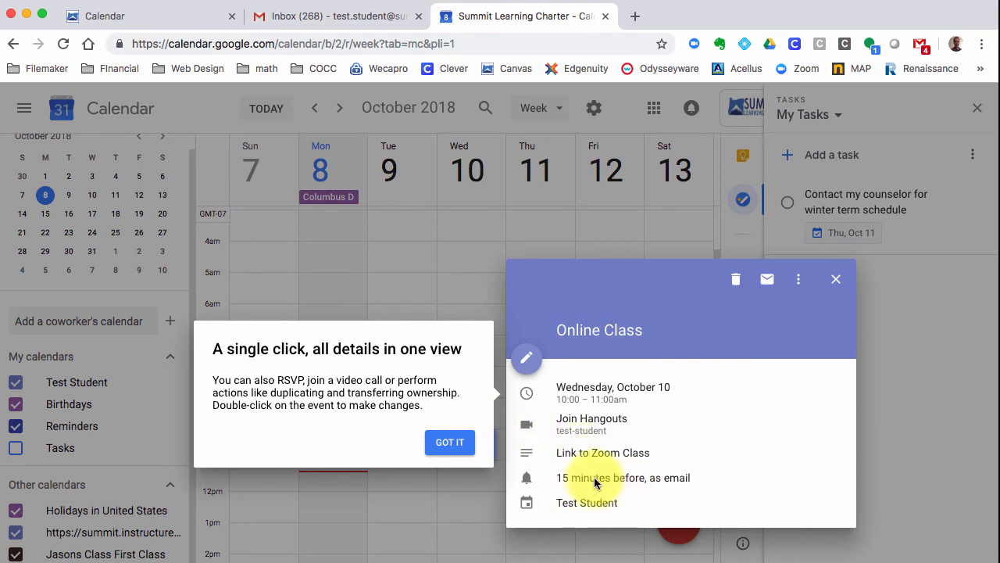
left_click(450, 443)
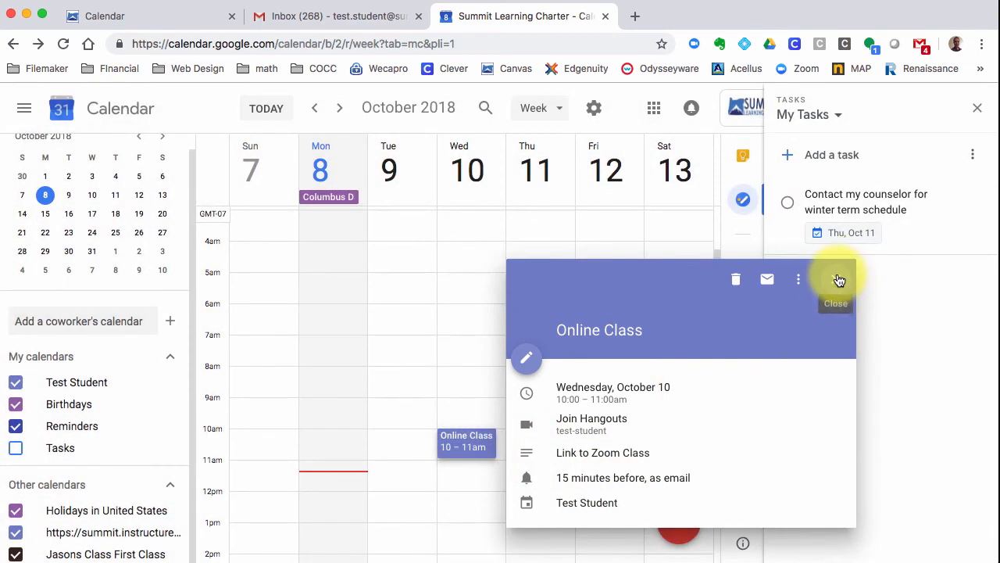
left_click(838, 279)
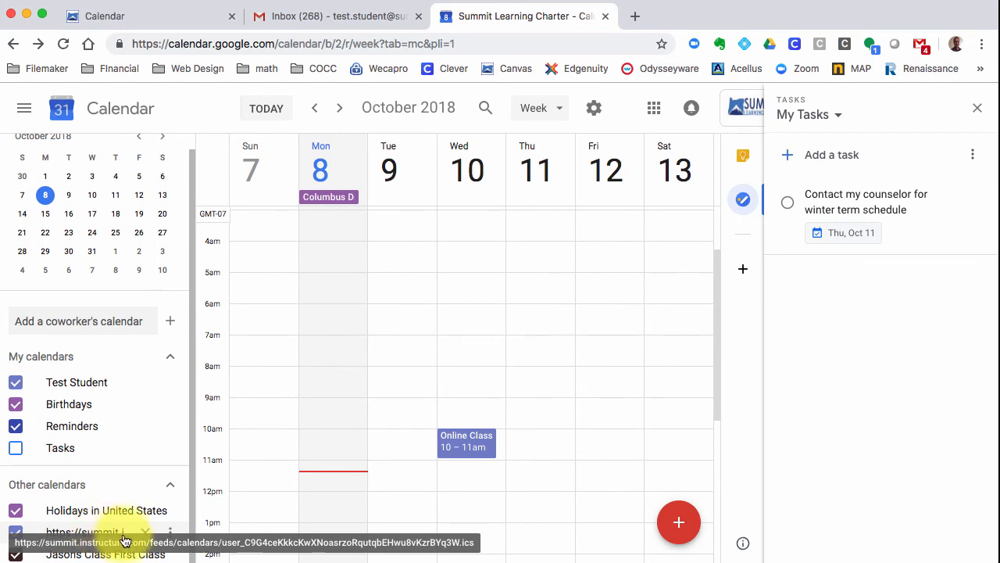
scroll(437, 343, "up", 1)
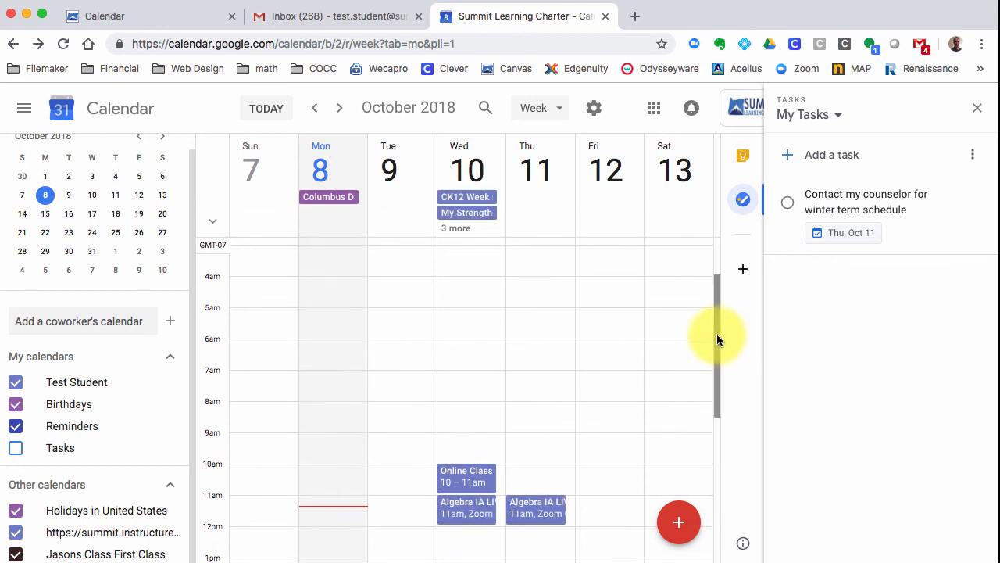
left_click_drag(718, 335, 717, 366)
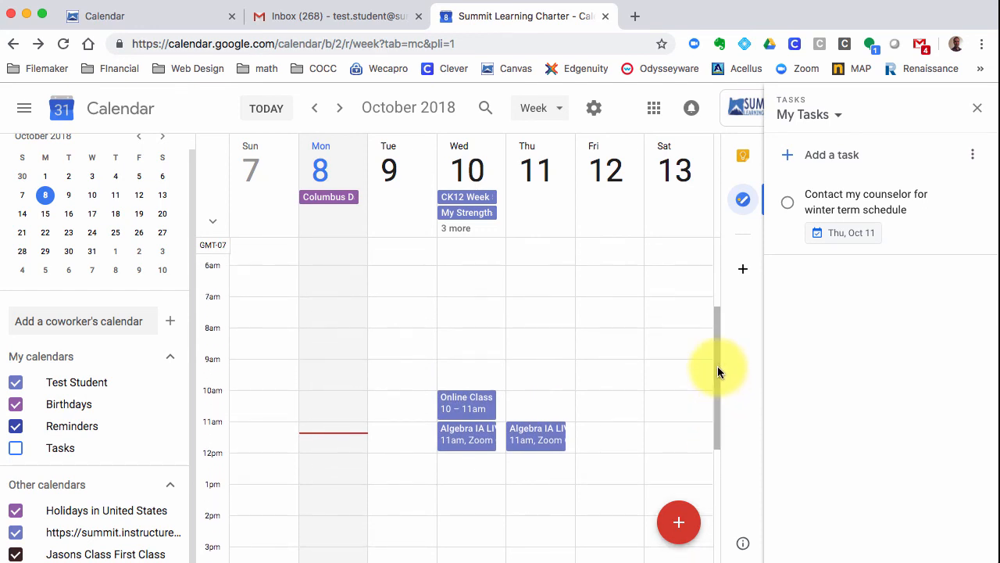